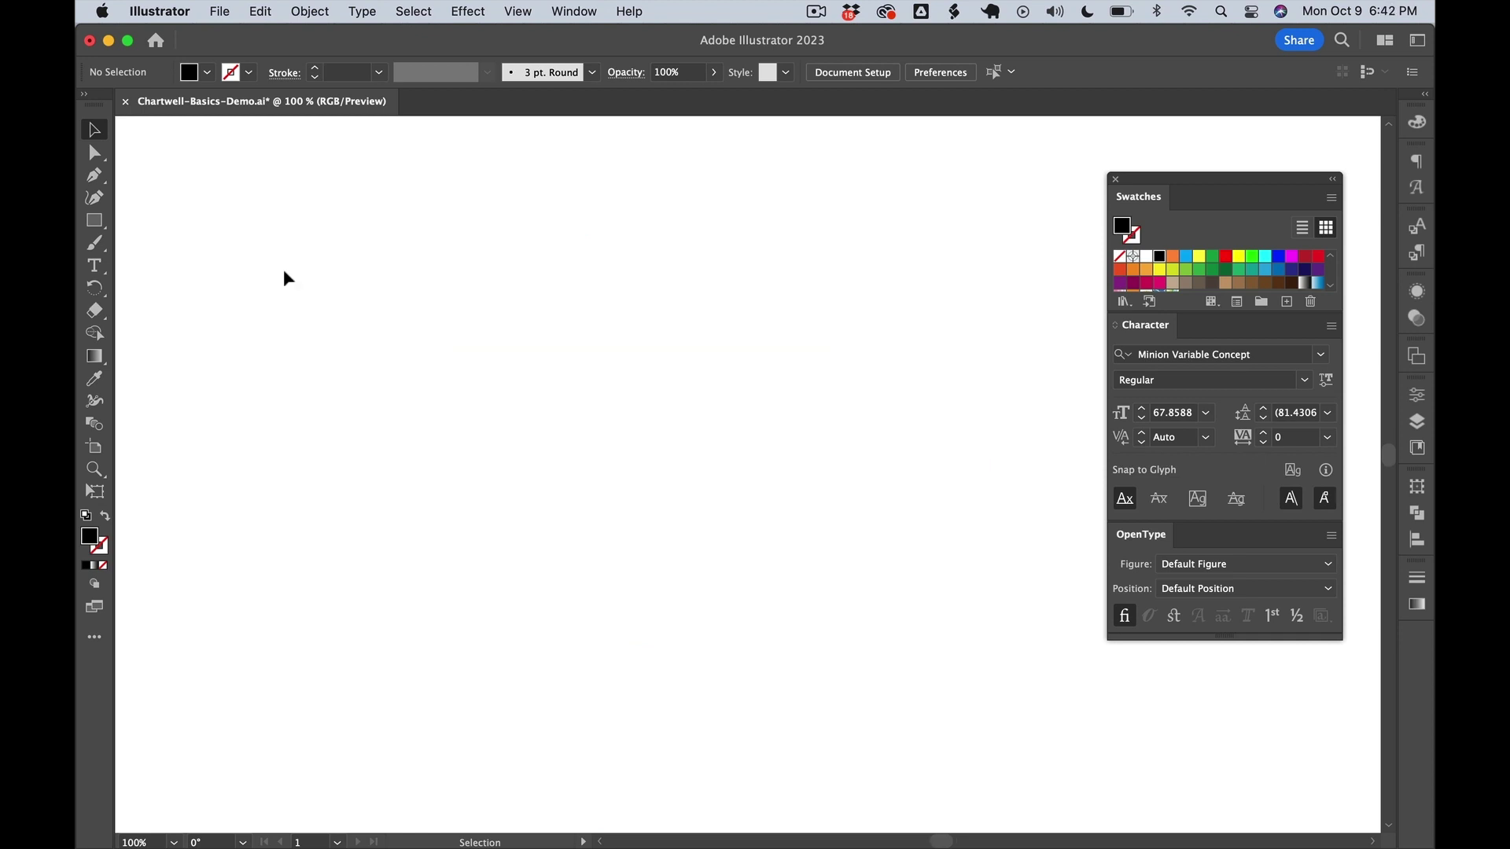
Step: Add the text 10+30+60 on the canvas and select the text object
{"action": "left_click", "coordinate": [96, 266]}
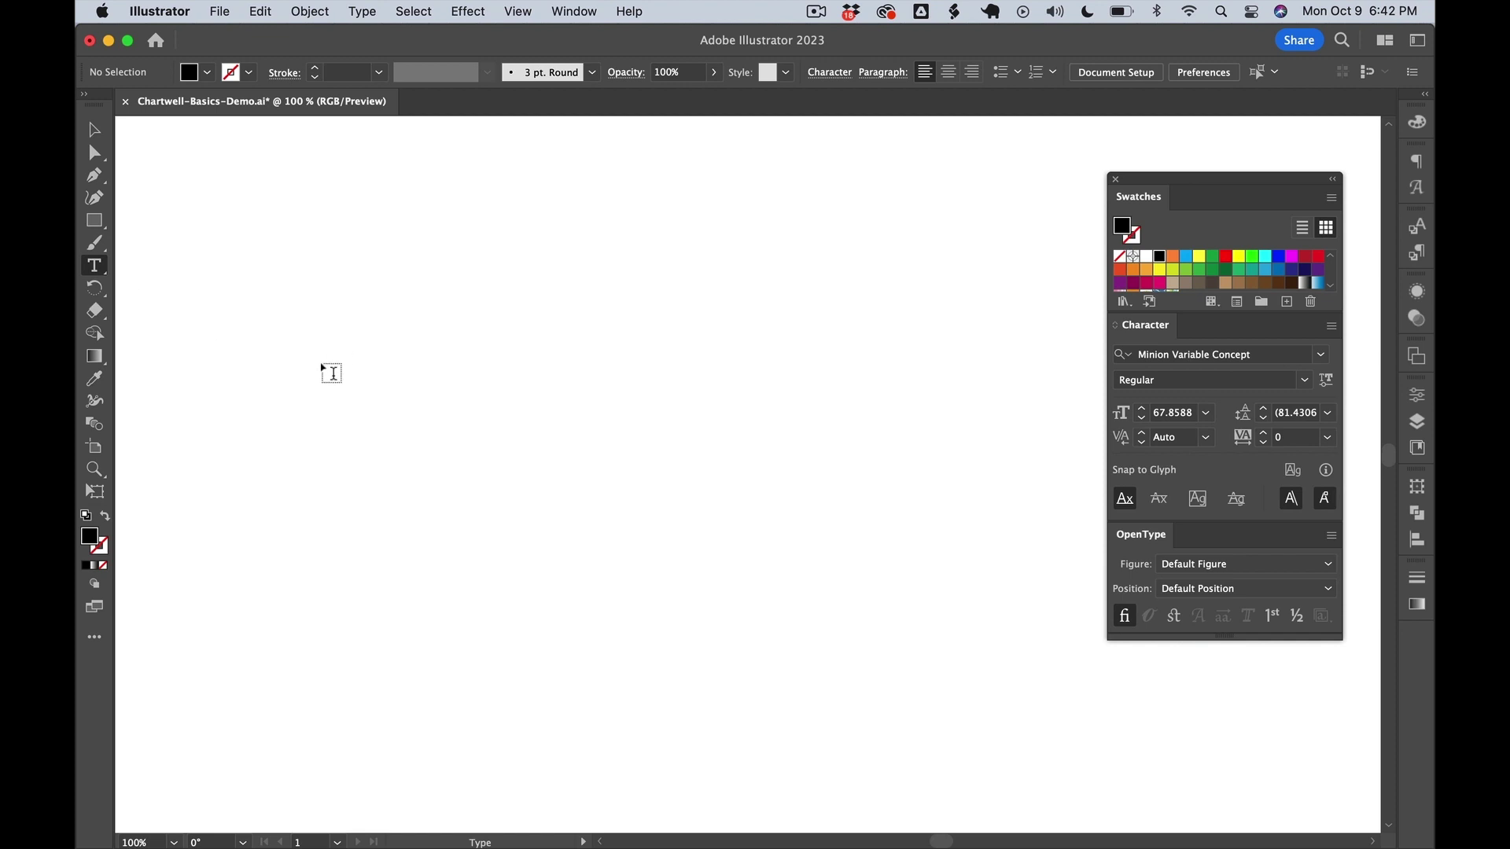
{"action": "left_click", "coordinate": [321, 362]}
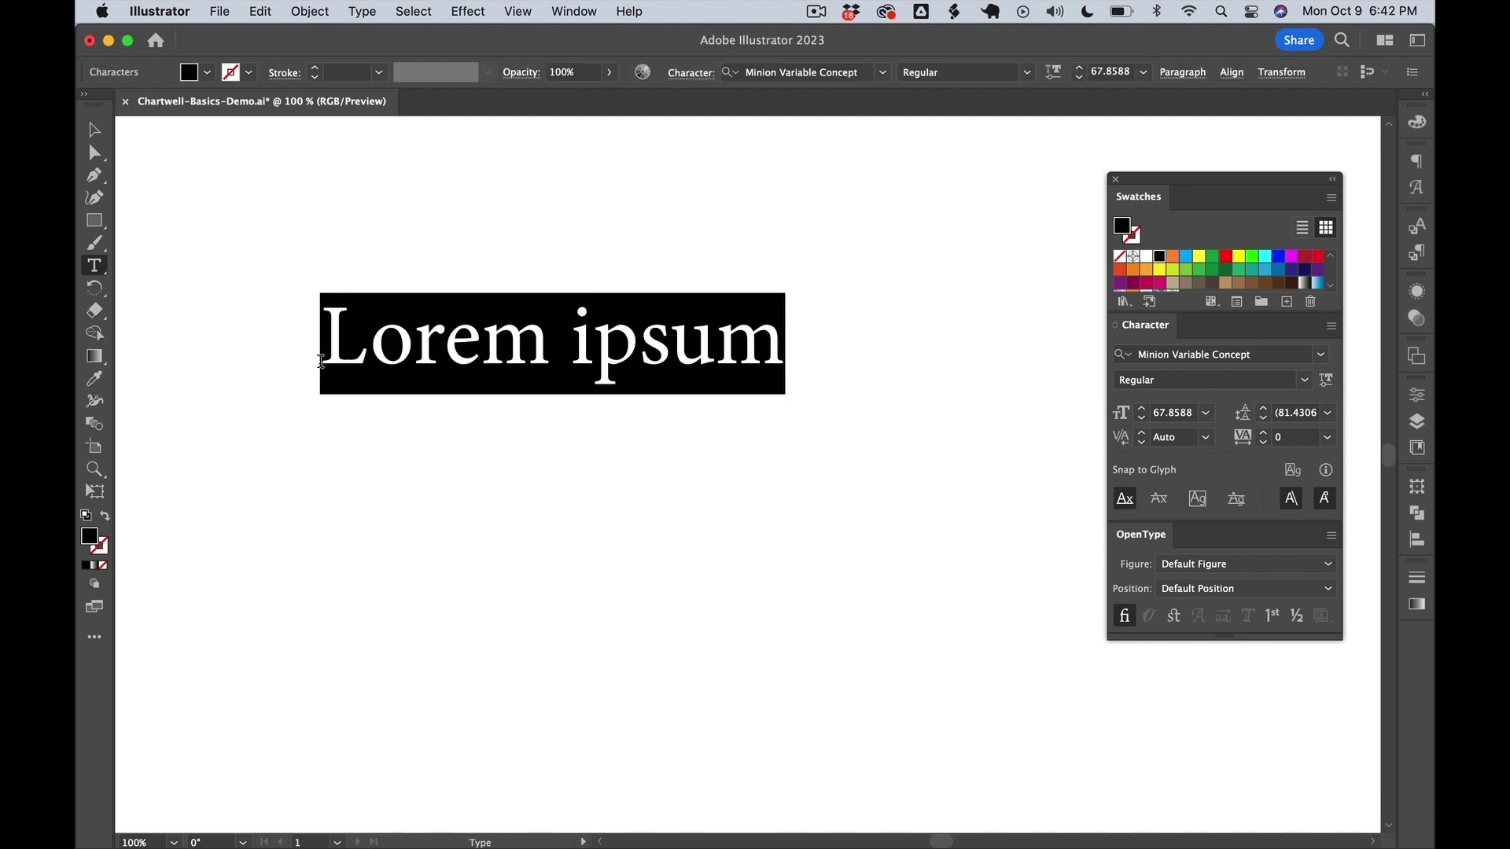
{"action": "type", "text": "10"}
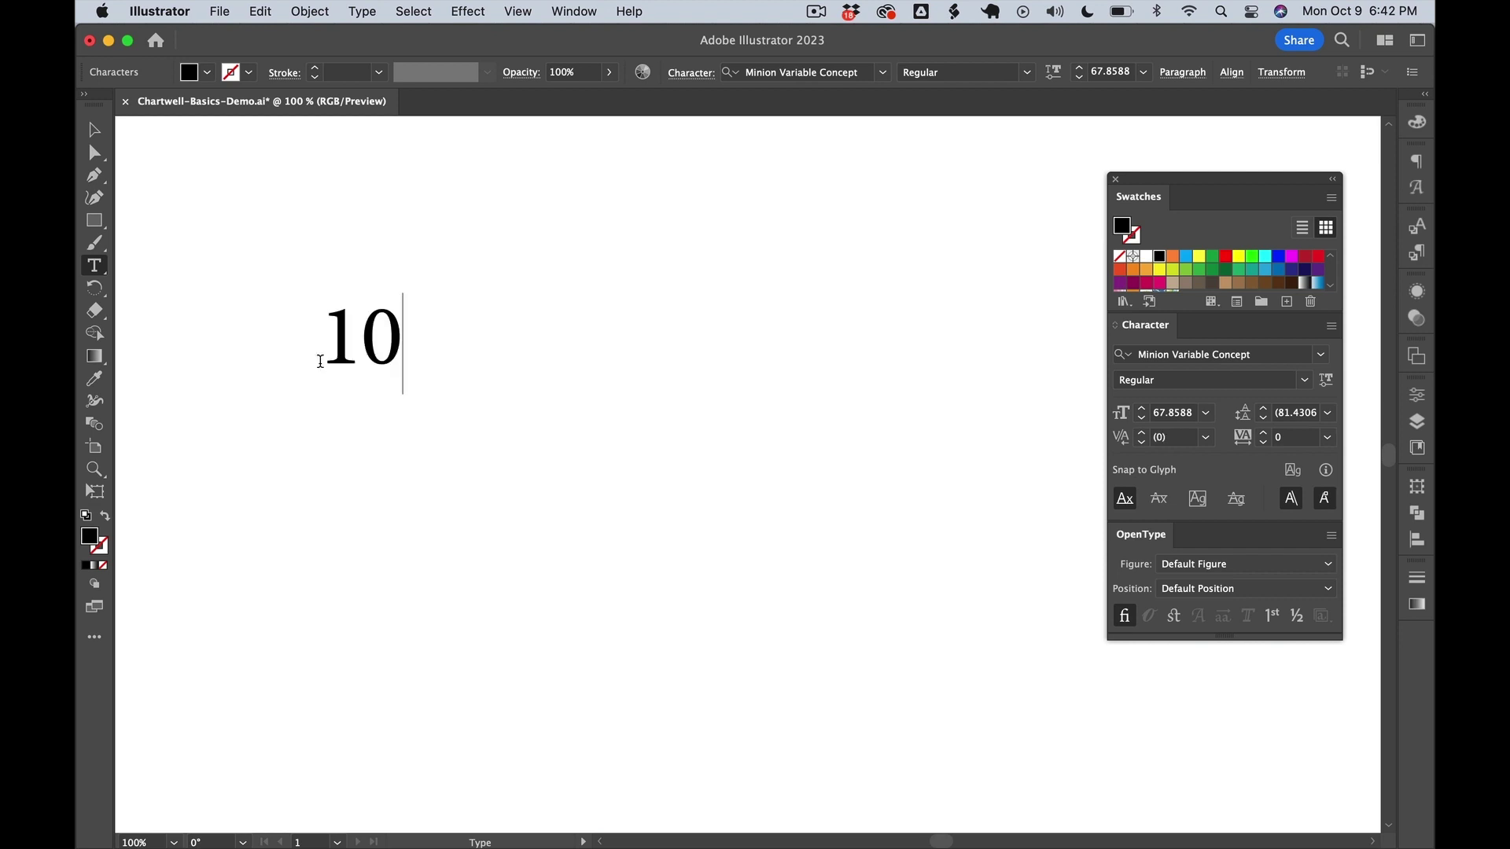
{"action": "type", "text": "+30+60"}
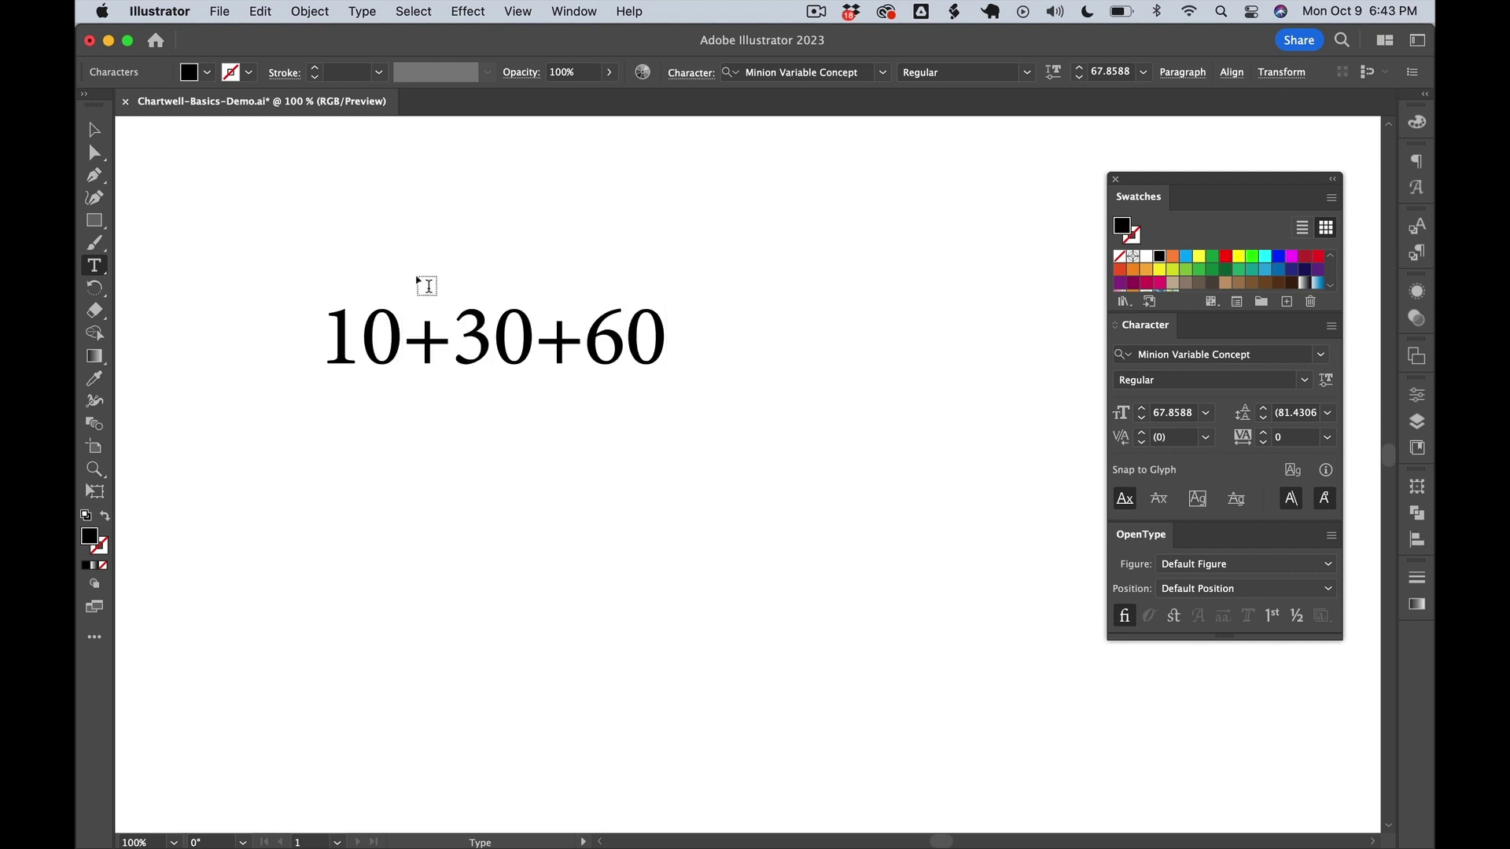
{"action": "key", "text": "Escape"}
{"action": "key", "text": "v"}
{"action": "left_click_drag", "start_coordinate": [480, 234], "coordinate": [622, 471]}
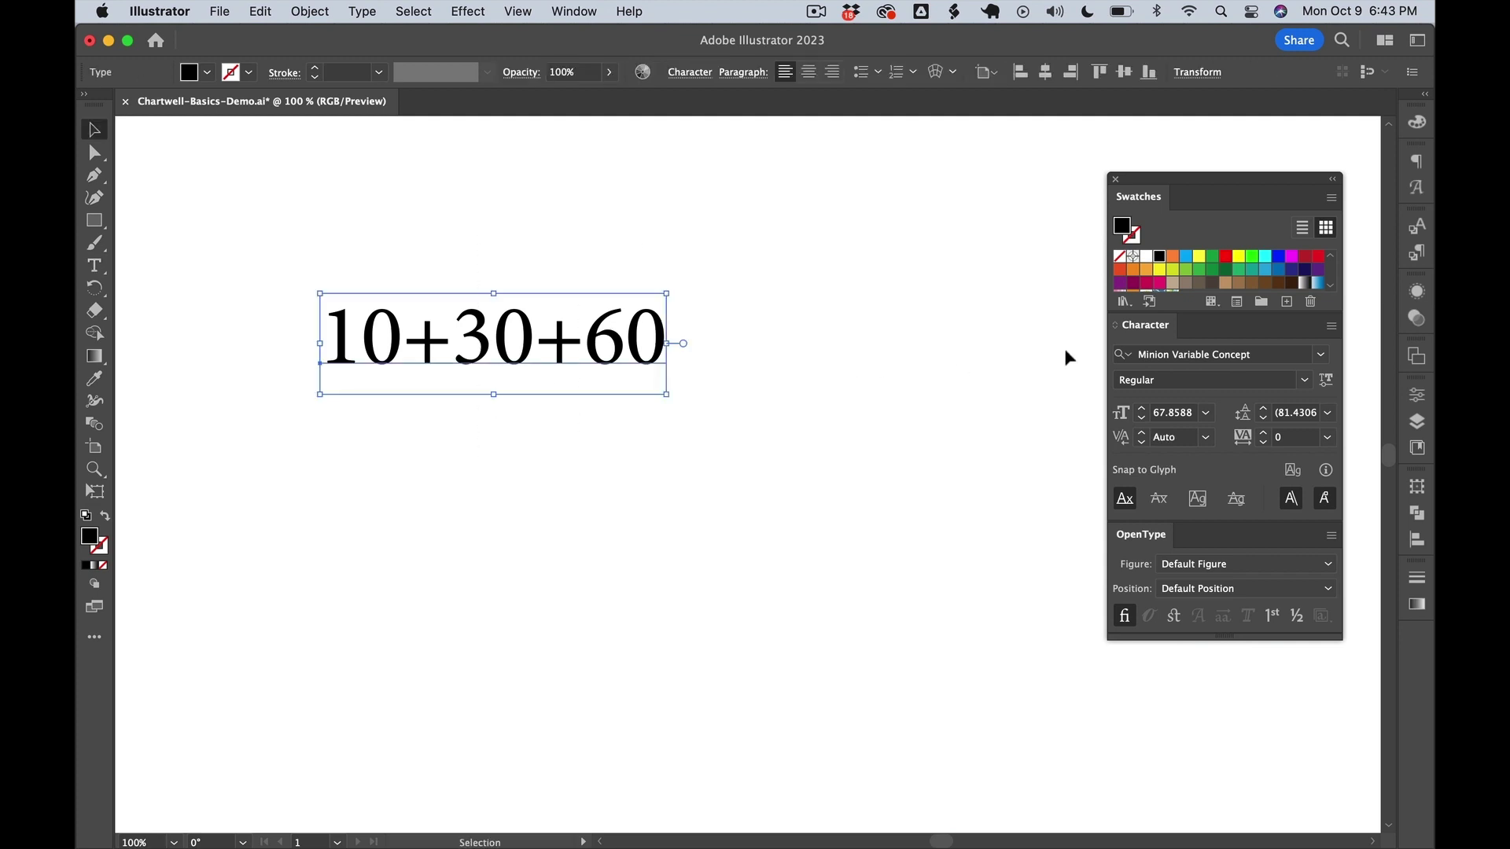
Step: Set the text in the Chartwell Pies font and scale it up to about 120 pt
{"action": "left_click", "coordinate": [1210, 352]}
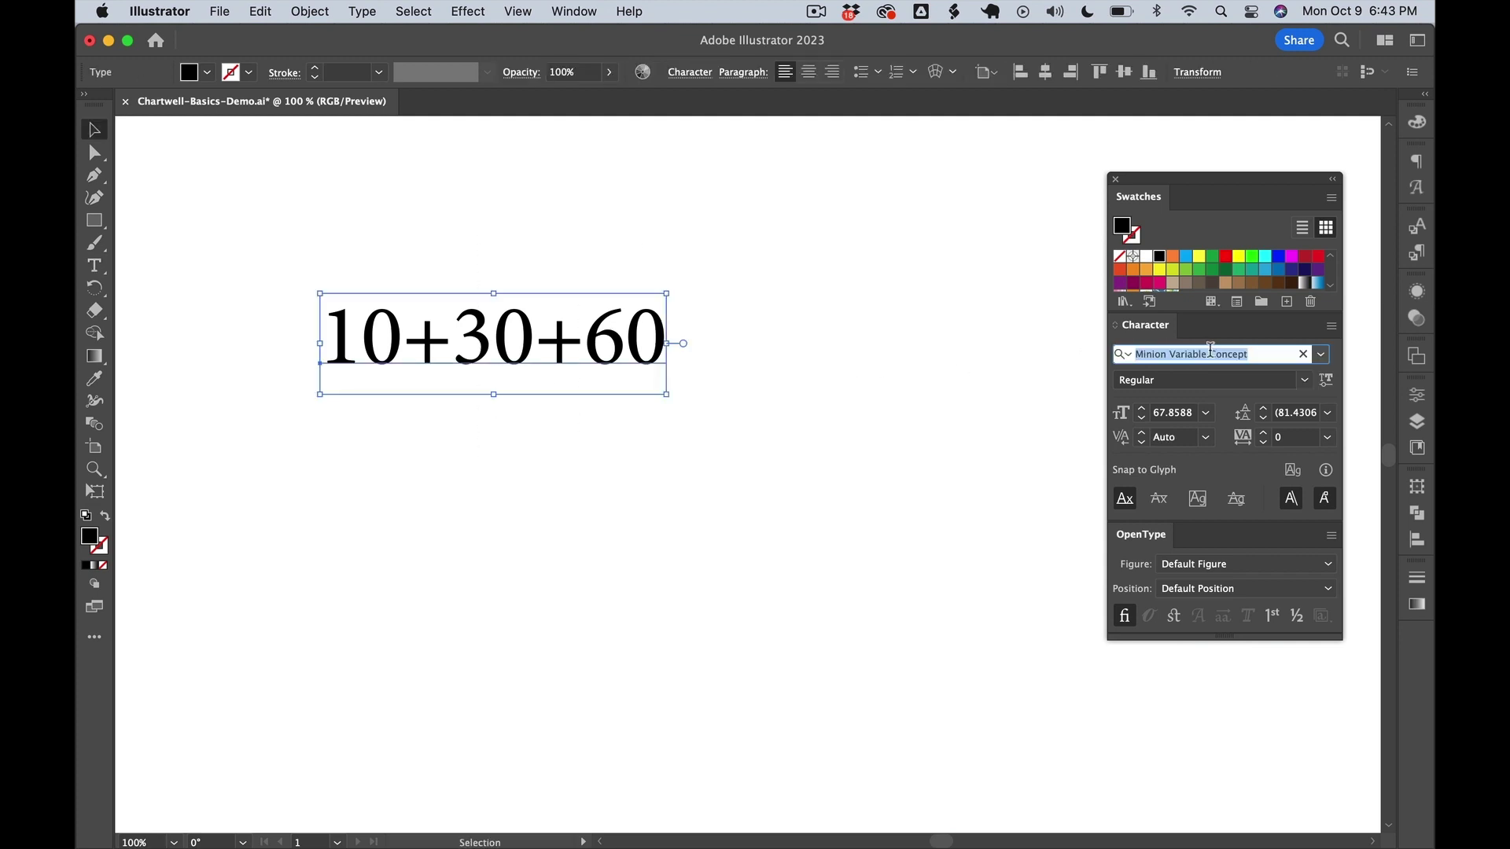
{"action": "type", "text": "Chartwell Pies"}
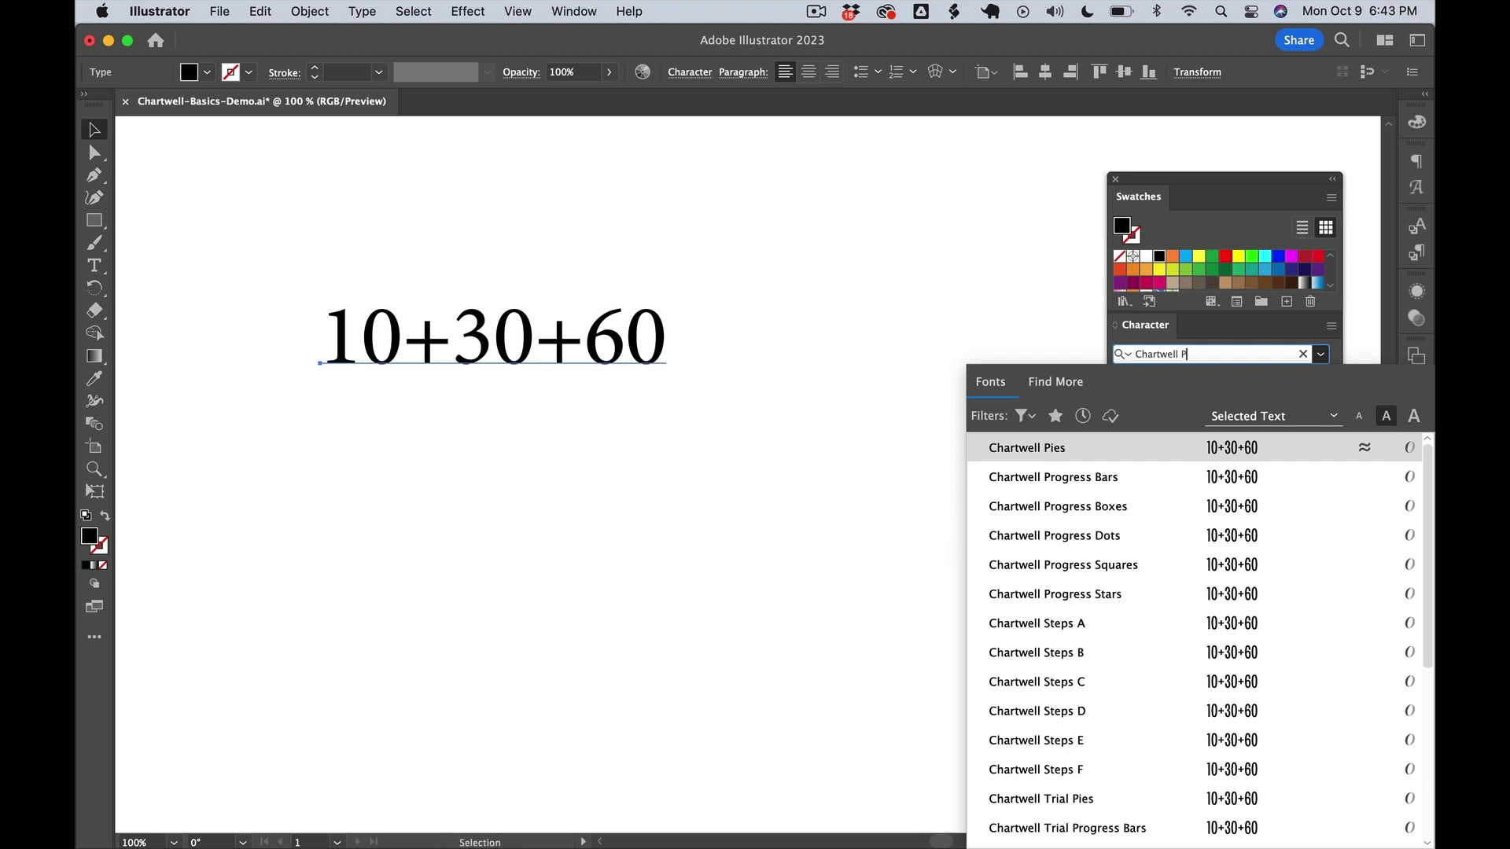
{"action": "left_click", "coordinate": [1137, 446]}
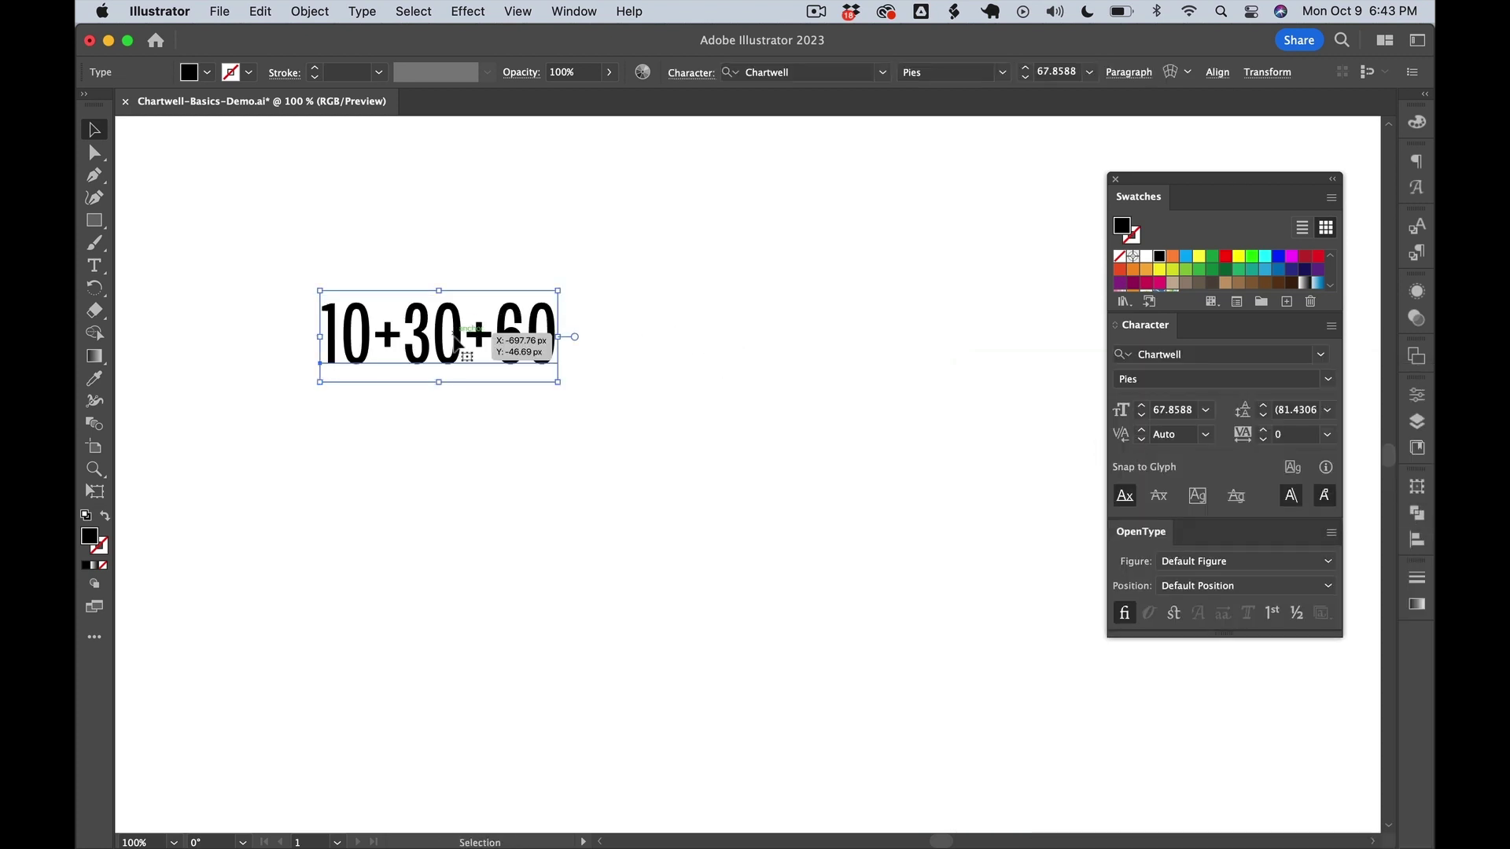
{"action": "left_click_drag", "start_coordinate": [556, 378], "coordinate": [743, 453]}
{"action": "left_click", "coordinate": [516, 256]}
Step: Colour the 10 yellow, the 30 light blue and the 60 orange
{"action": "left_click", "coordinate": [435, 366]}
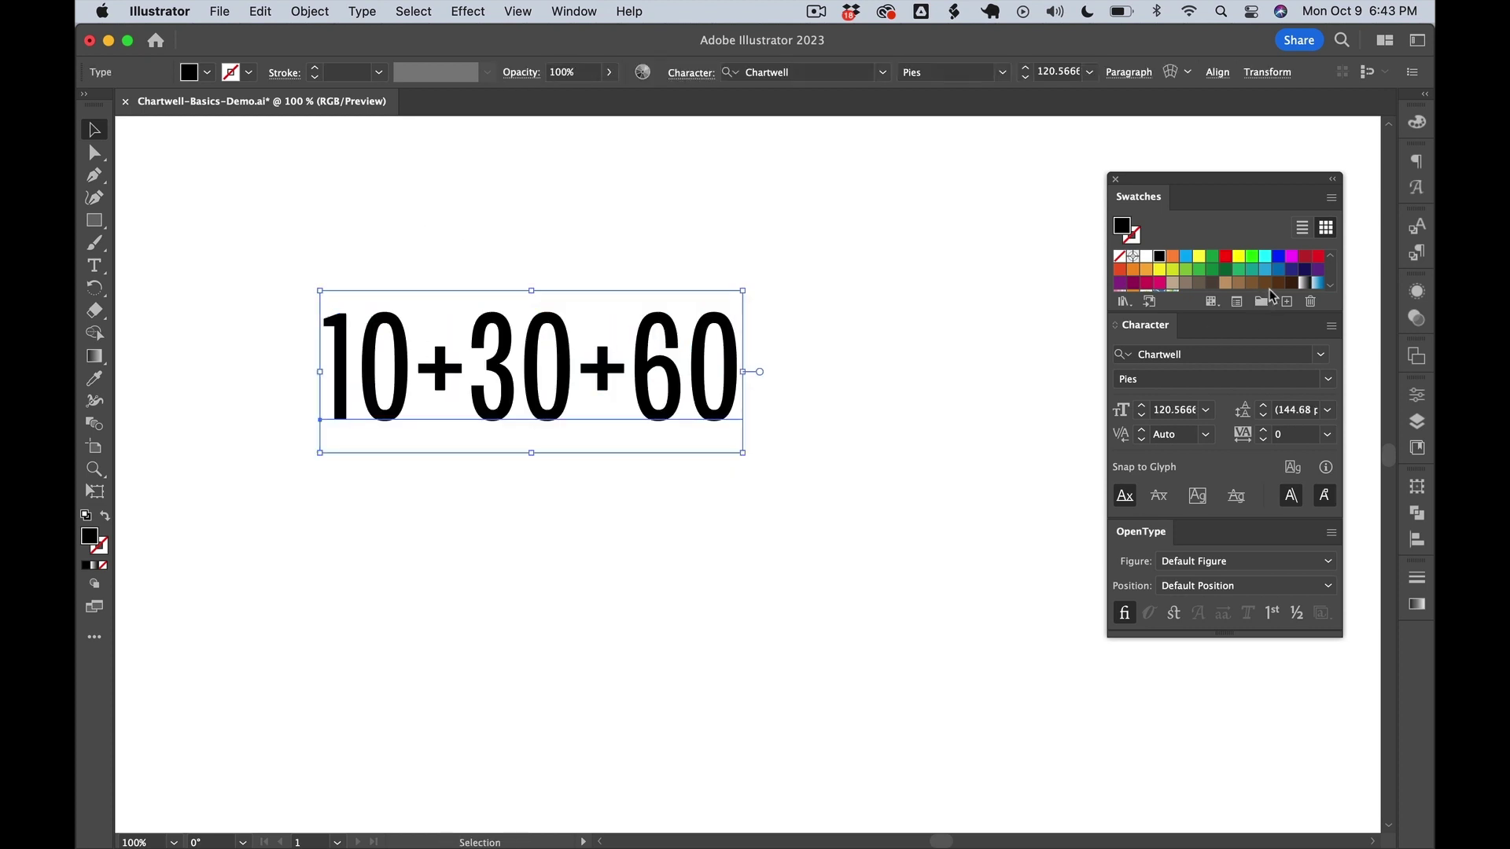
{"action": "left_click", "coordinate": [1199, 255]}
{"action": "double_click", "coordinate": [450, 354]}
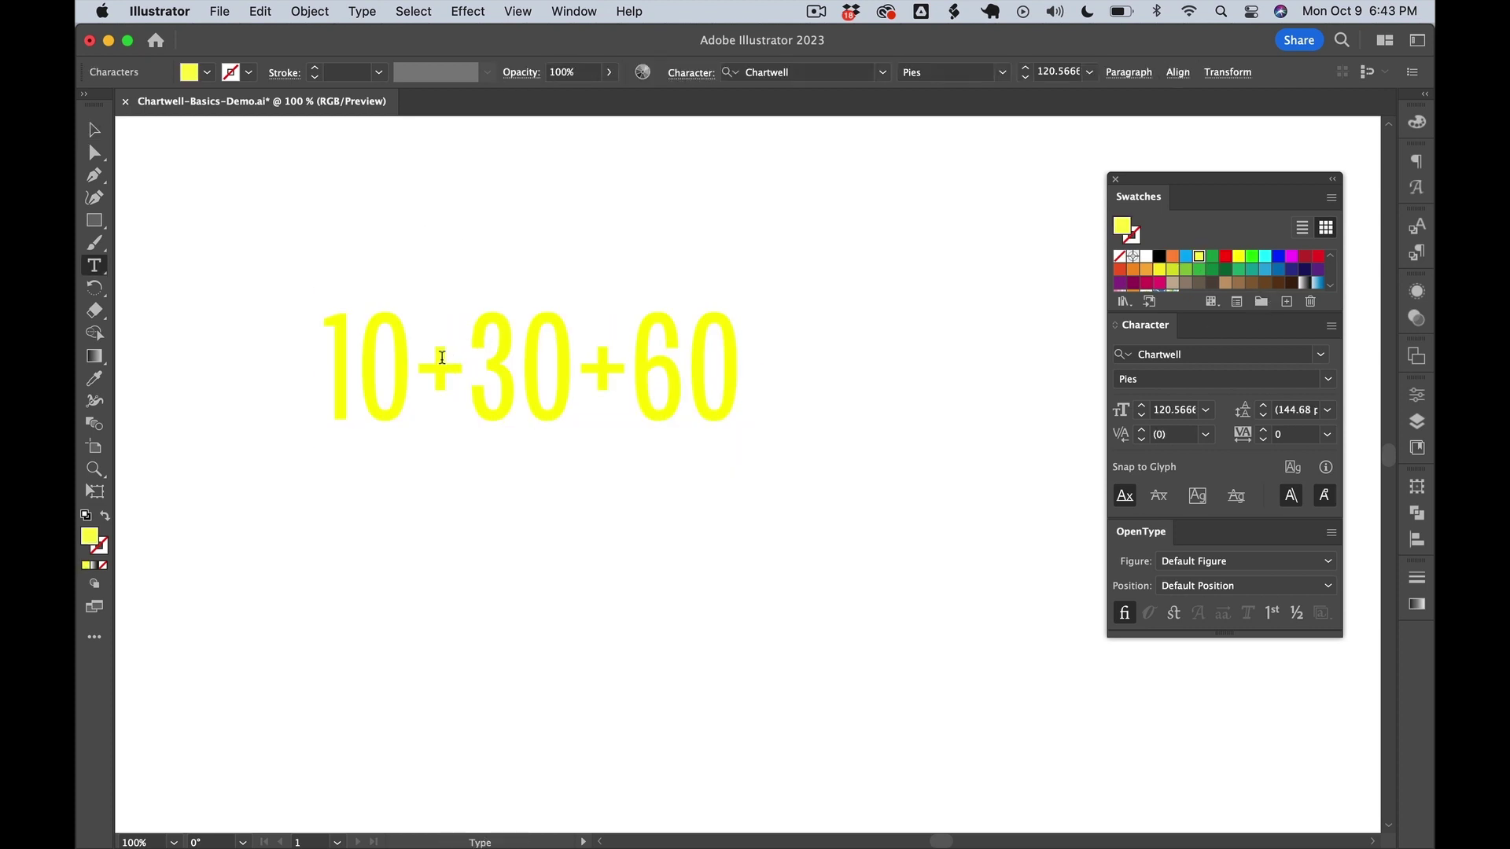
{"action": "left_click_drag", "start_coordinate": [464, 353], "coordinate": [627, 361]}
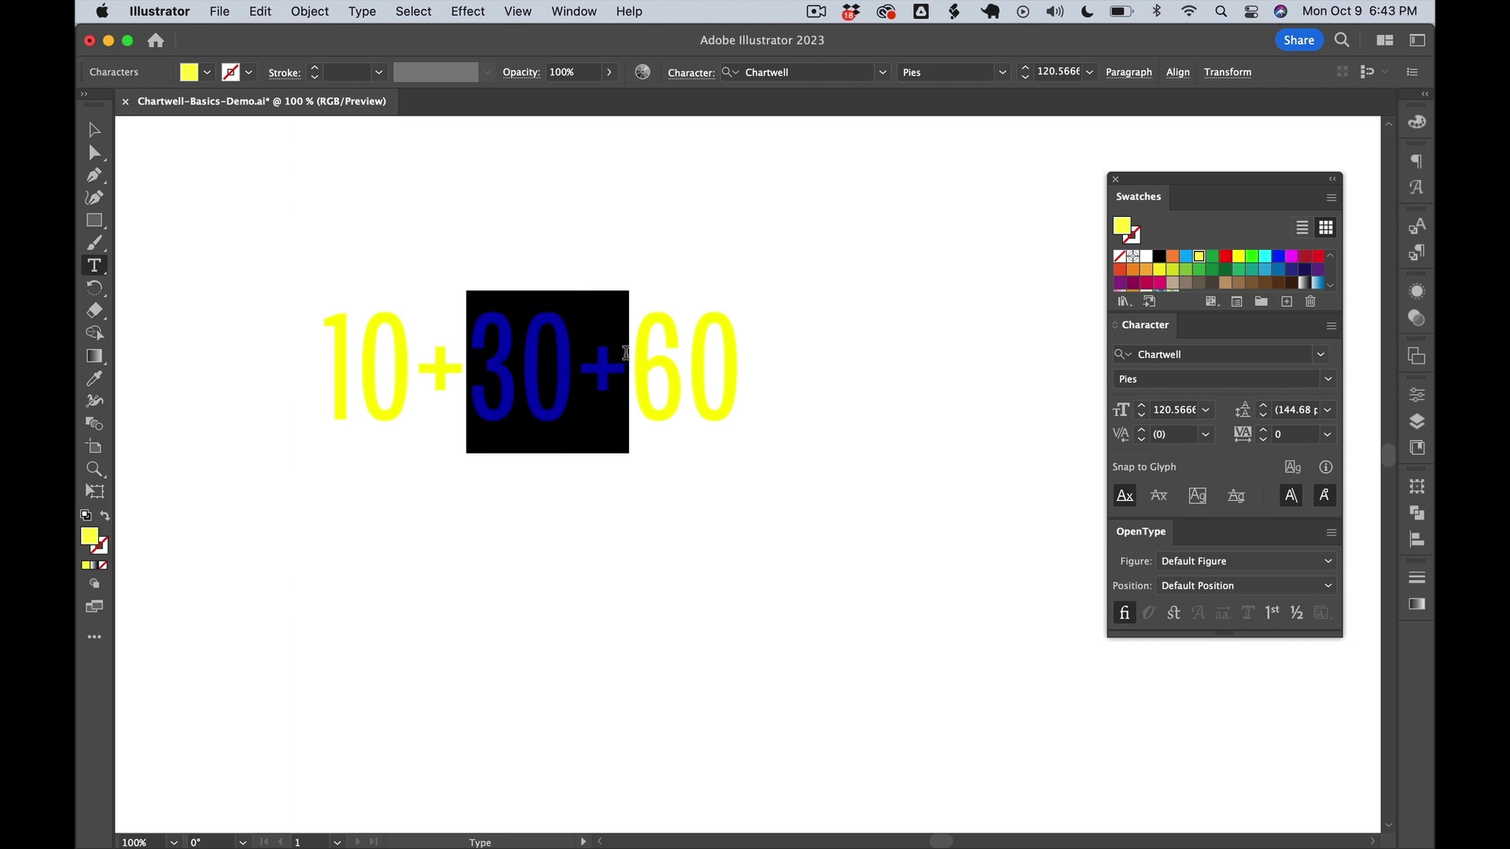
{"action": "left_click", "coordinate": [1187, 256]}
{"action": "left_click", "coordinate": [640, 366]}
{"action": "left_click_drag", "start_coordinate": [640, 366], "coordinate": [782, 361]}
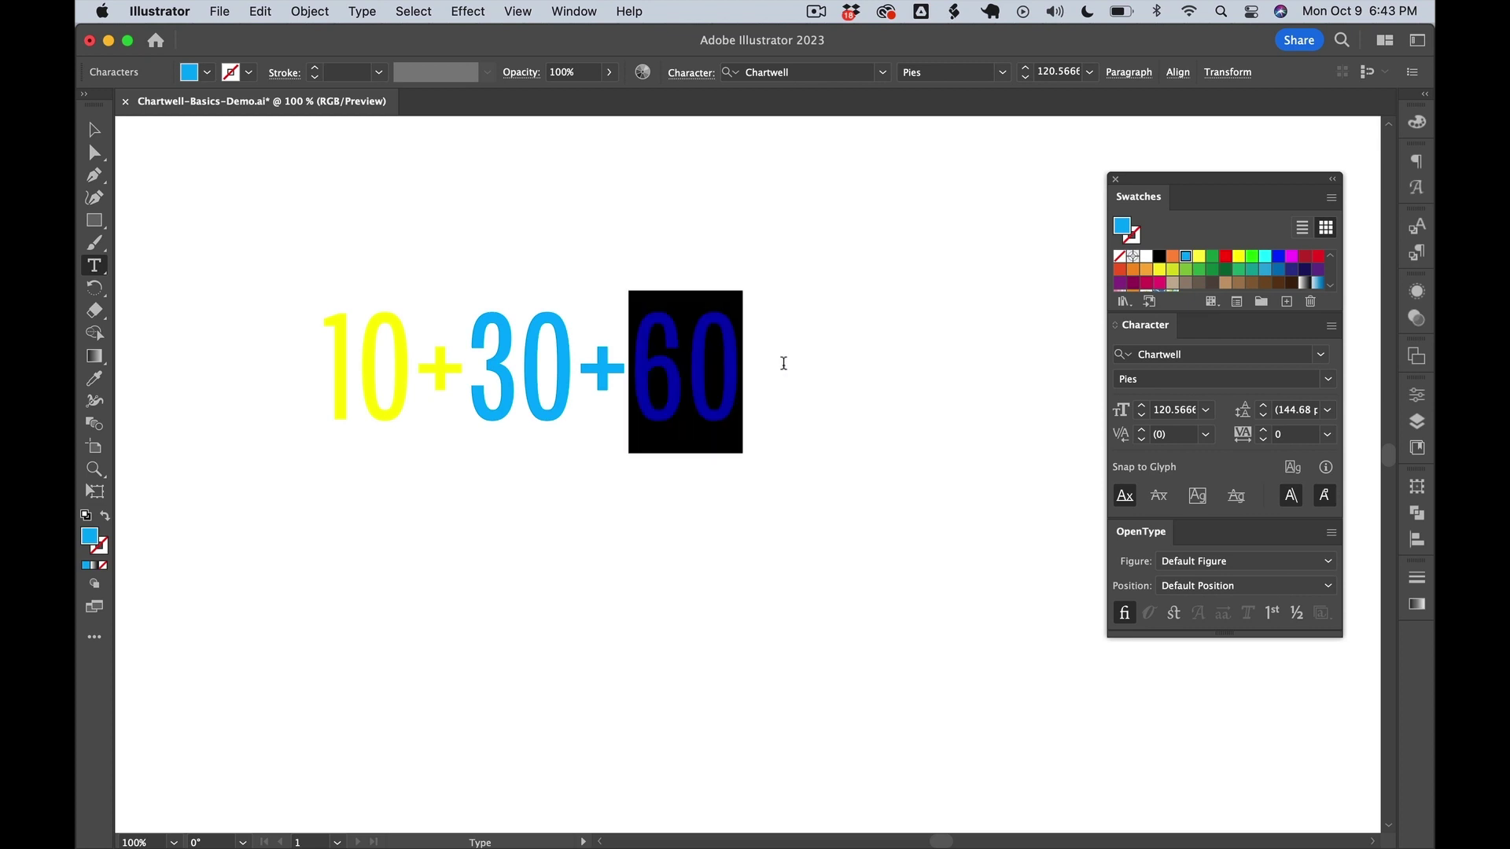
{"action": "left_click", "coordinate": [1171, 256]}
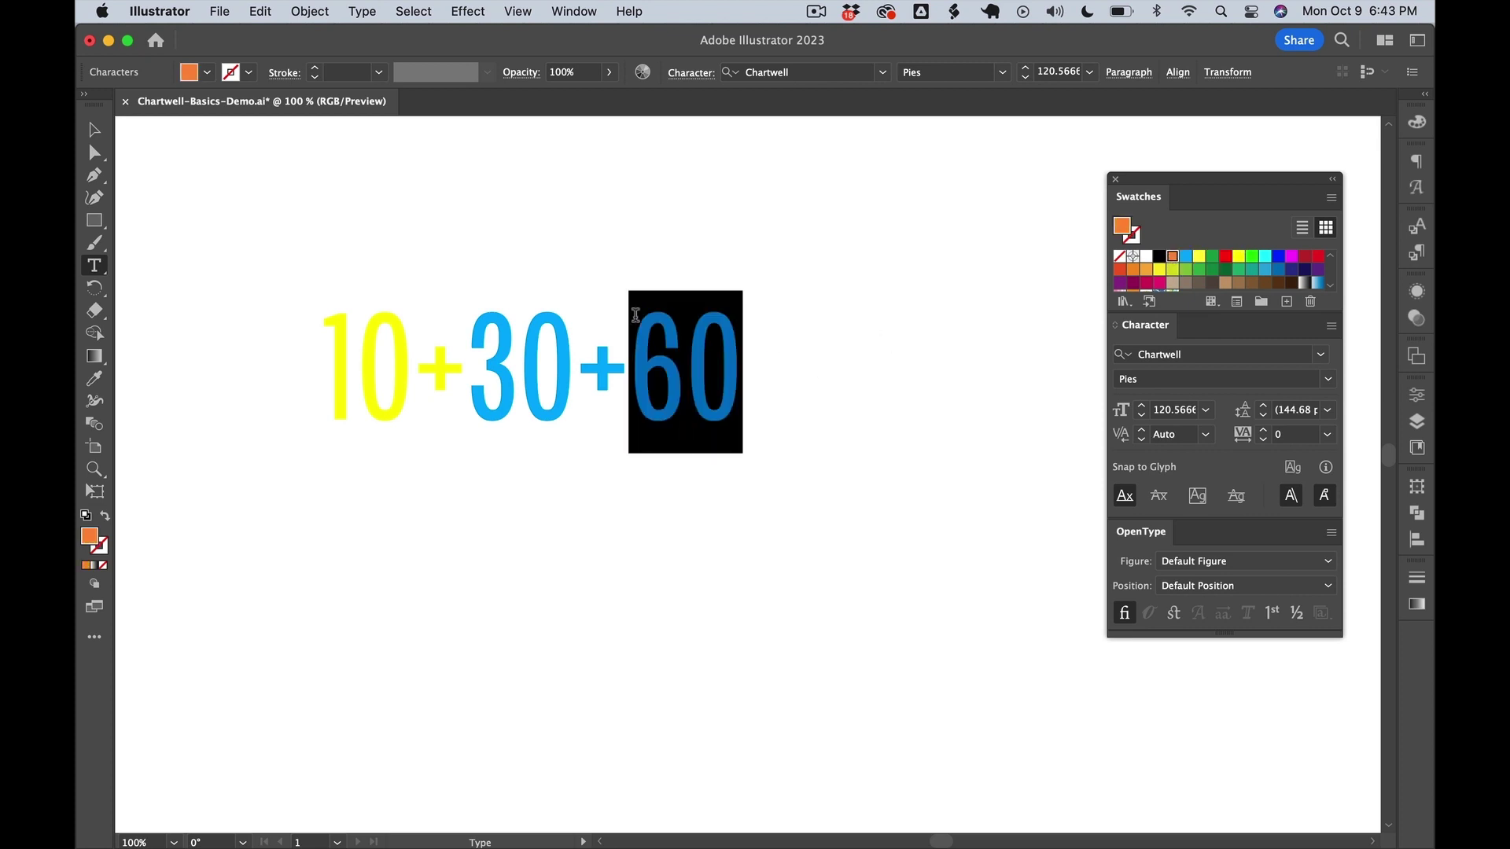
{"action": "key", "text": "Escape"}
Step: Turn on Stylistic Alternates to render the pie chart, then enlarge it and move it toward the page centre
{"action": "left_click_drag", "start_coordinate": [564, 197], "coordinate": [744, 478]}
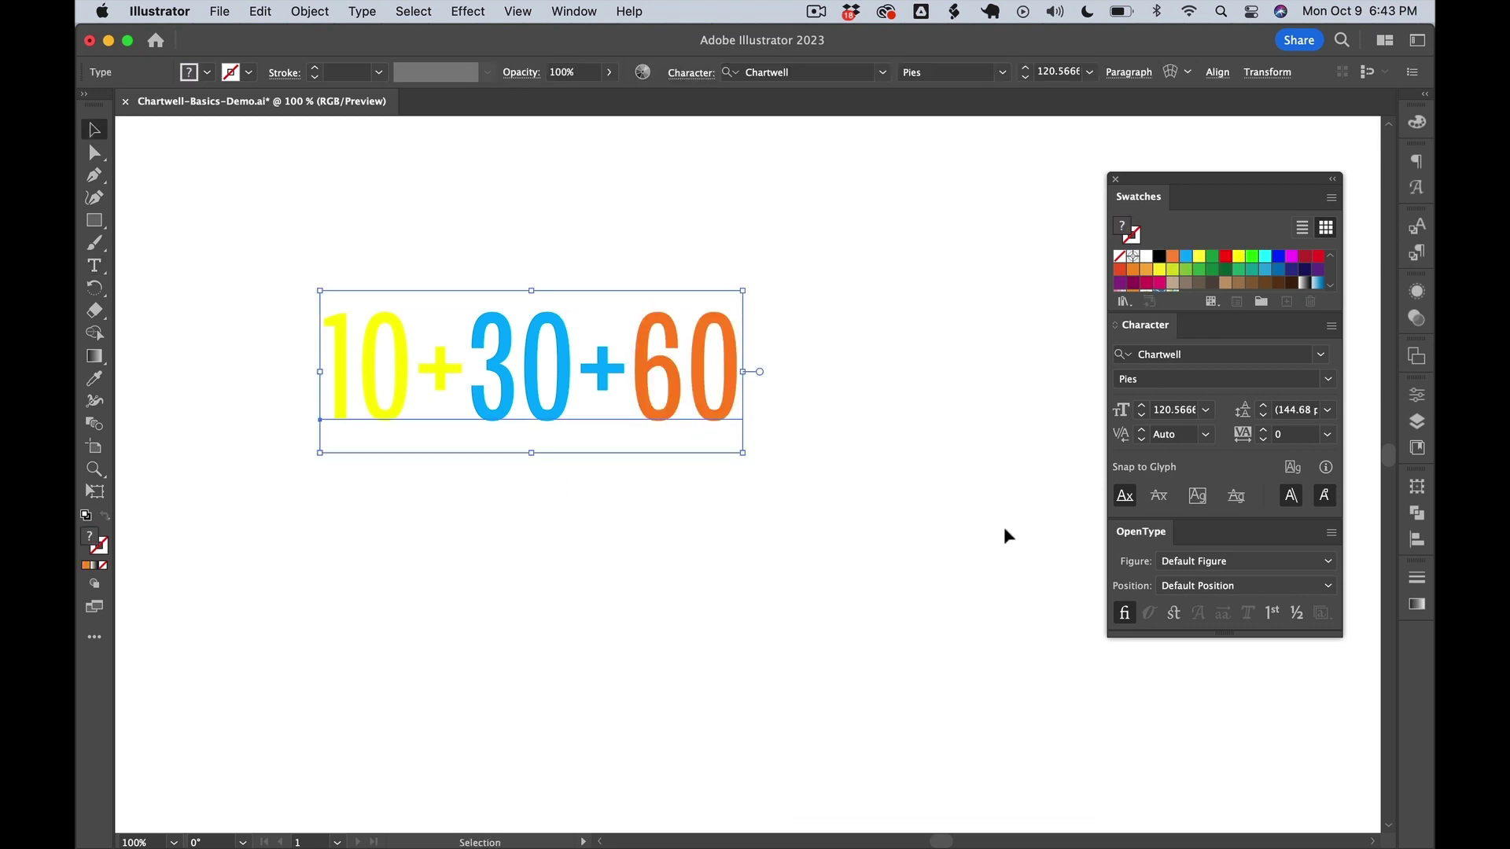
{"action": "left_click", "coordinate": [1174, 614]}
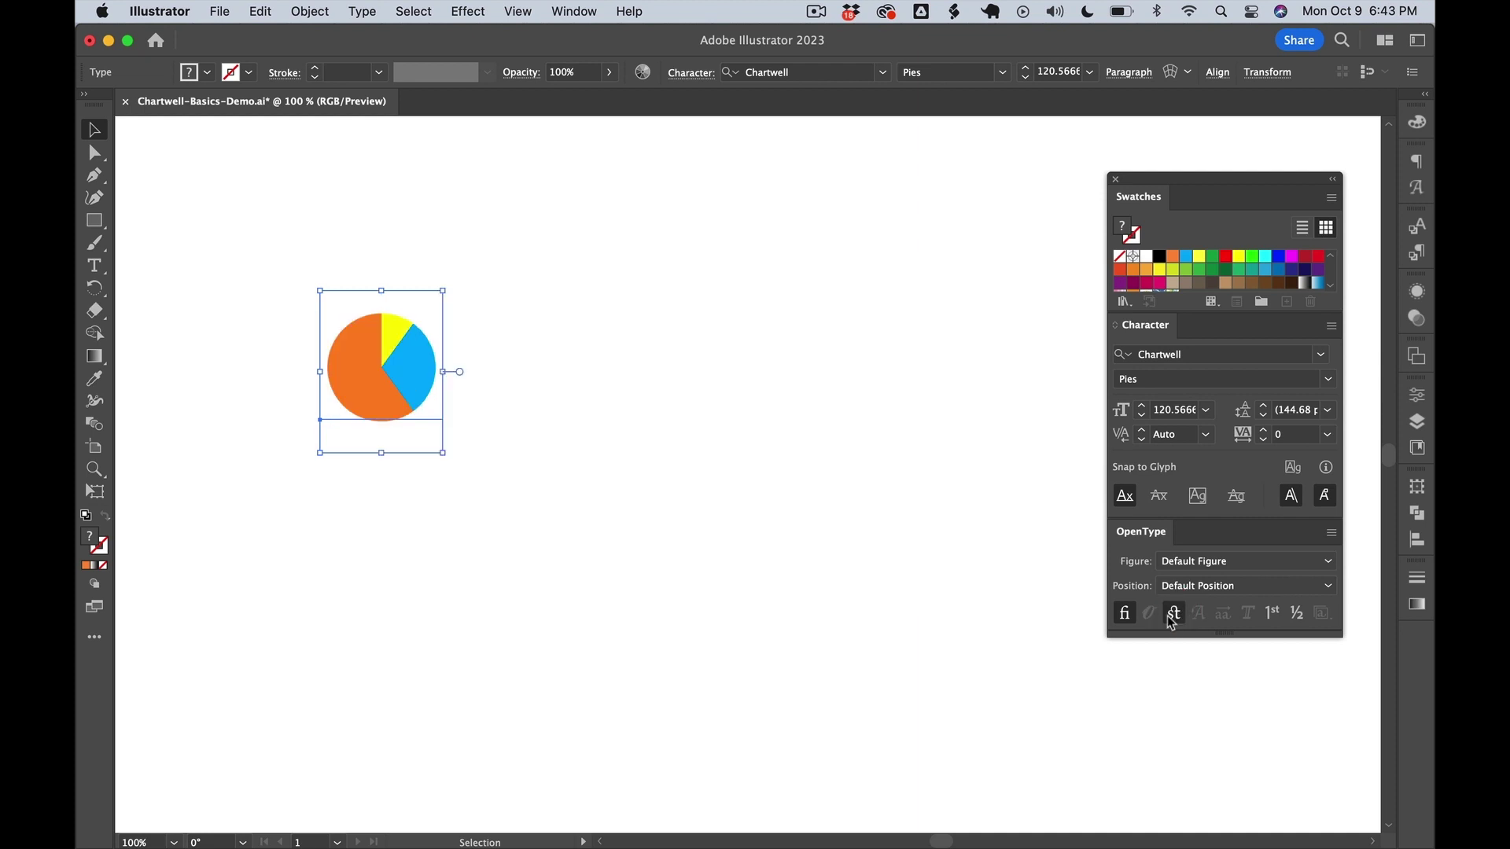
{"action": "left_click_drag", "start_coordinate": [452, 450], "coordinate": [936, 668]}
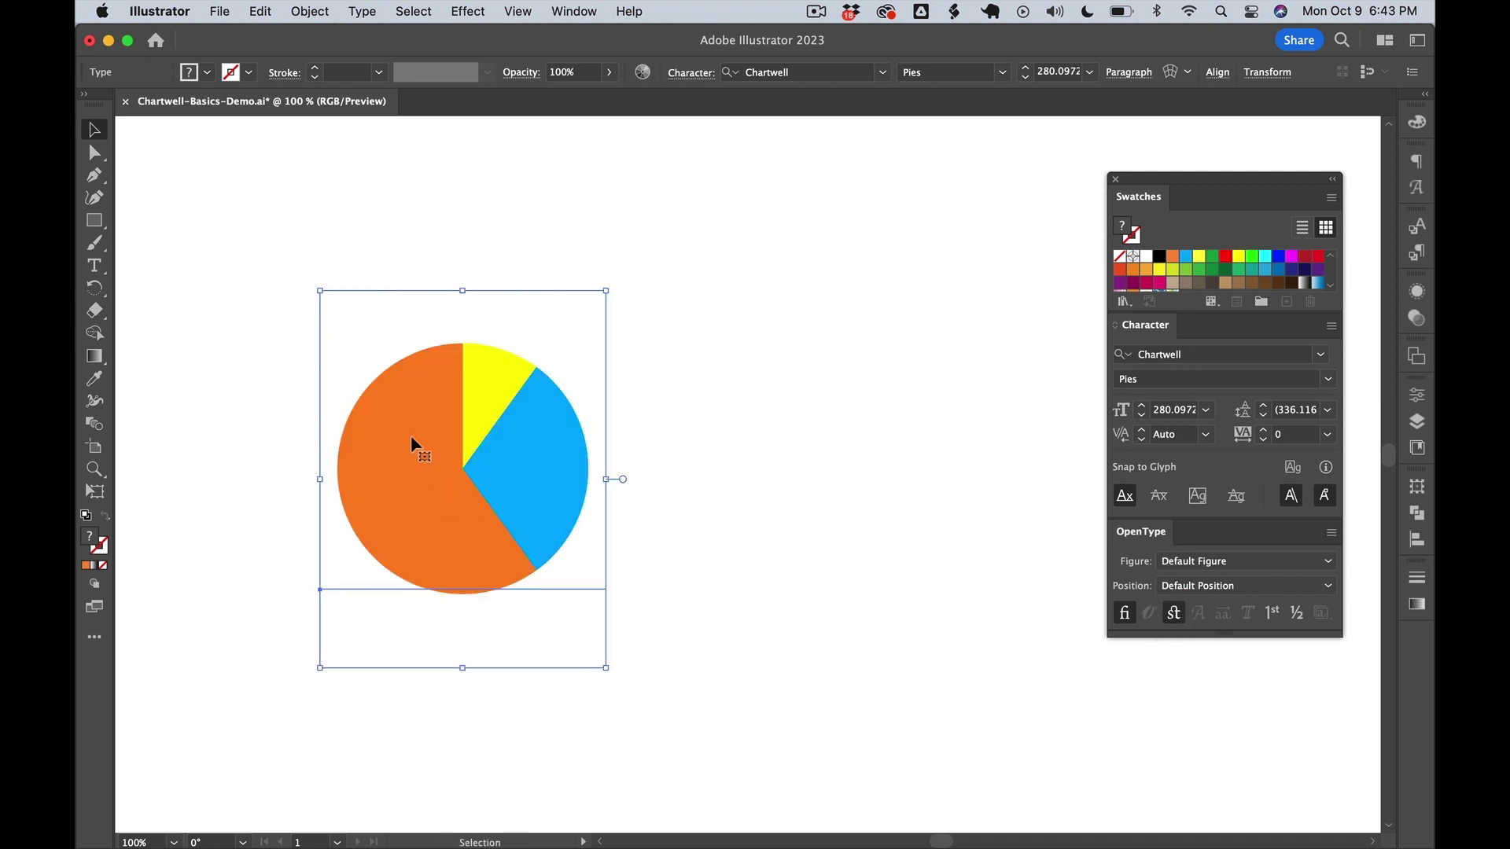
{"action": "left_click_drag", "start_coordinate": [470, 412], "coordinate": [555, 385]}
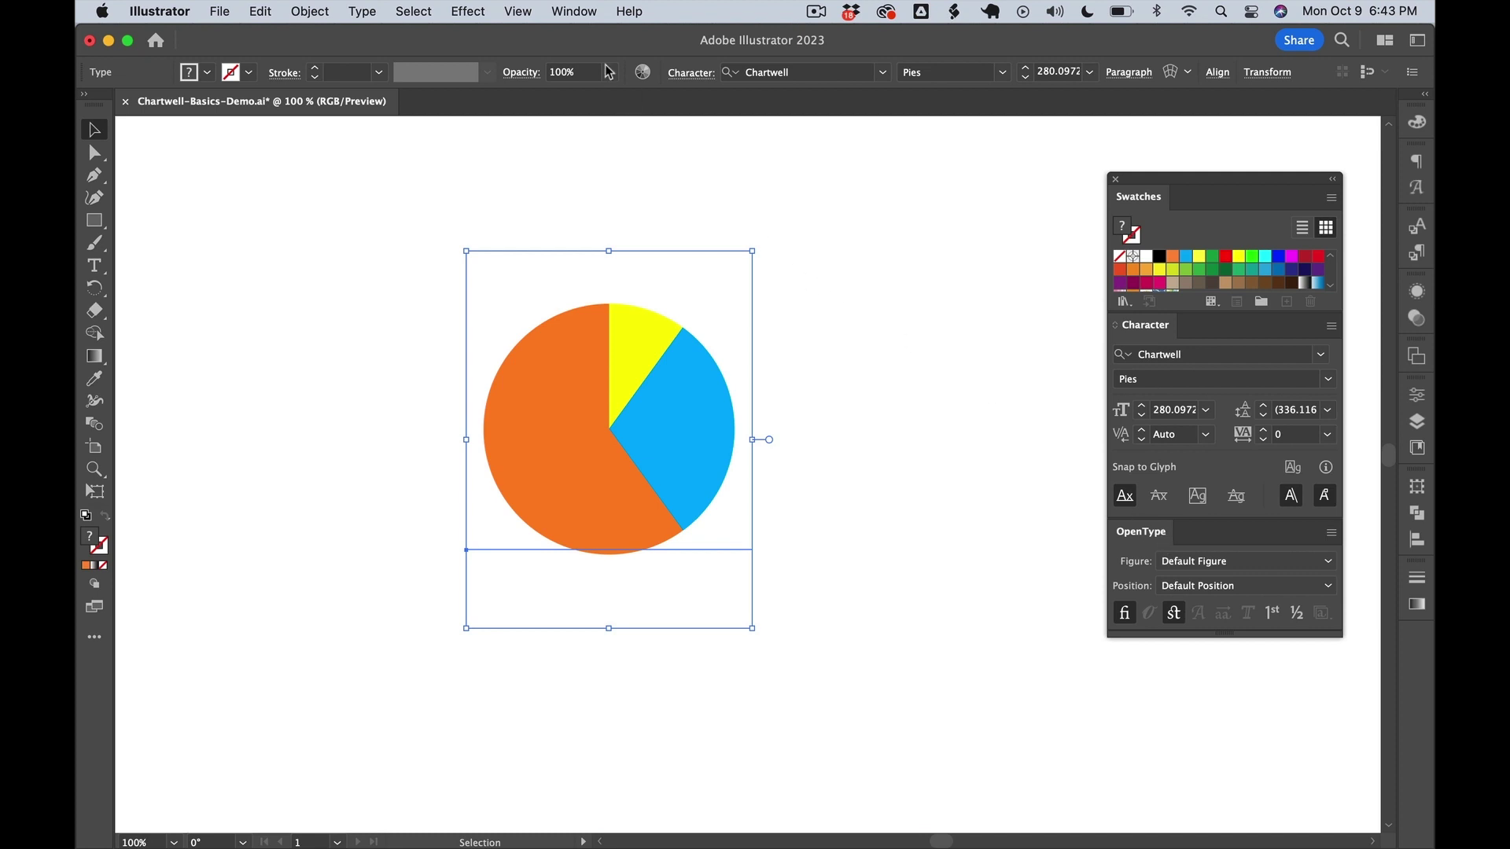
{"action": "left_click", "coordinate": [568, 10]}
{"action": "mouse_move", "coordinate": [724, 833]}
{"action": "mouse_move", "coordinate": [590, 663]}
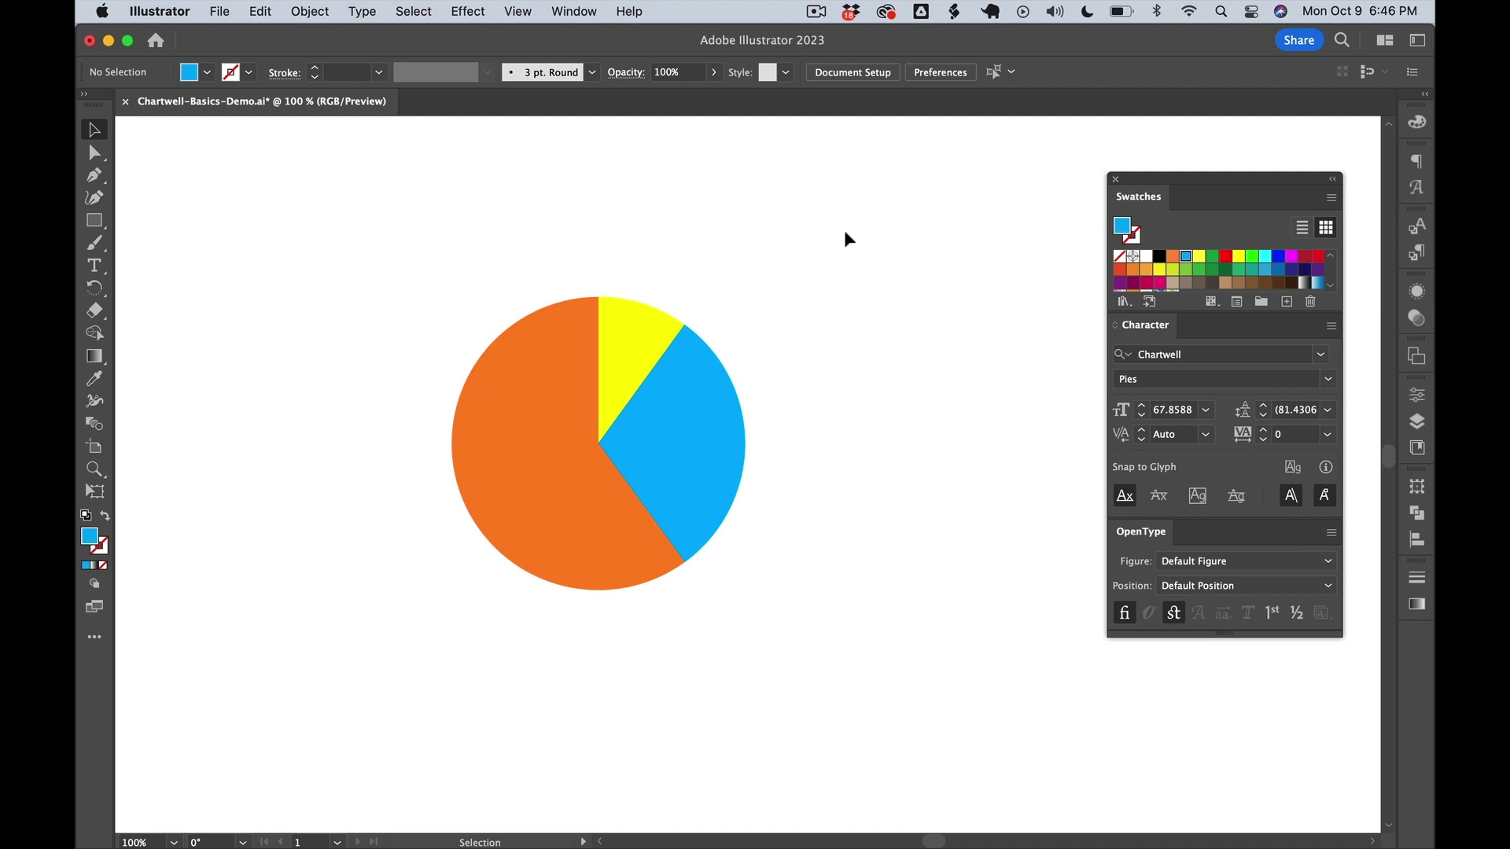
Step: Turn off Stylistic Alternates so the pie chart shows as plain numbers
{"action": "left_click", "coordinate": [593, 486]}
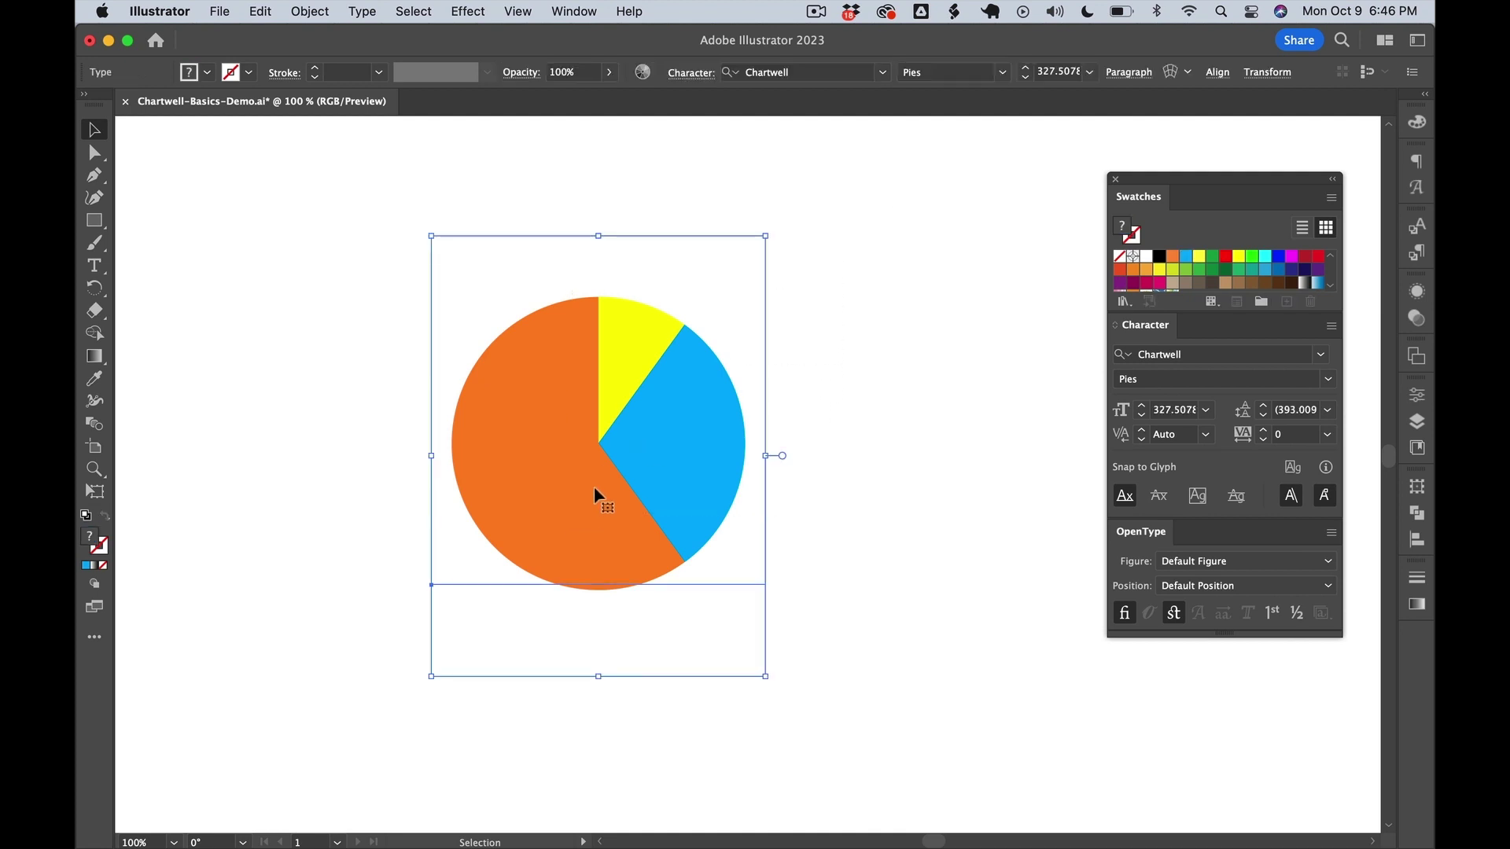
{"action": "left_click", "coordinate": [1175, 614]}
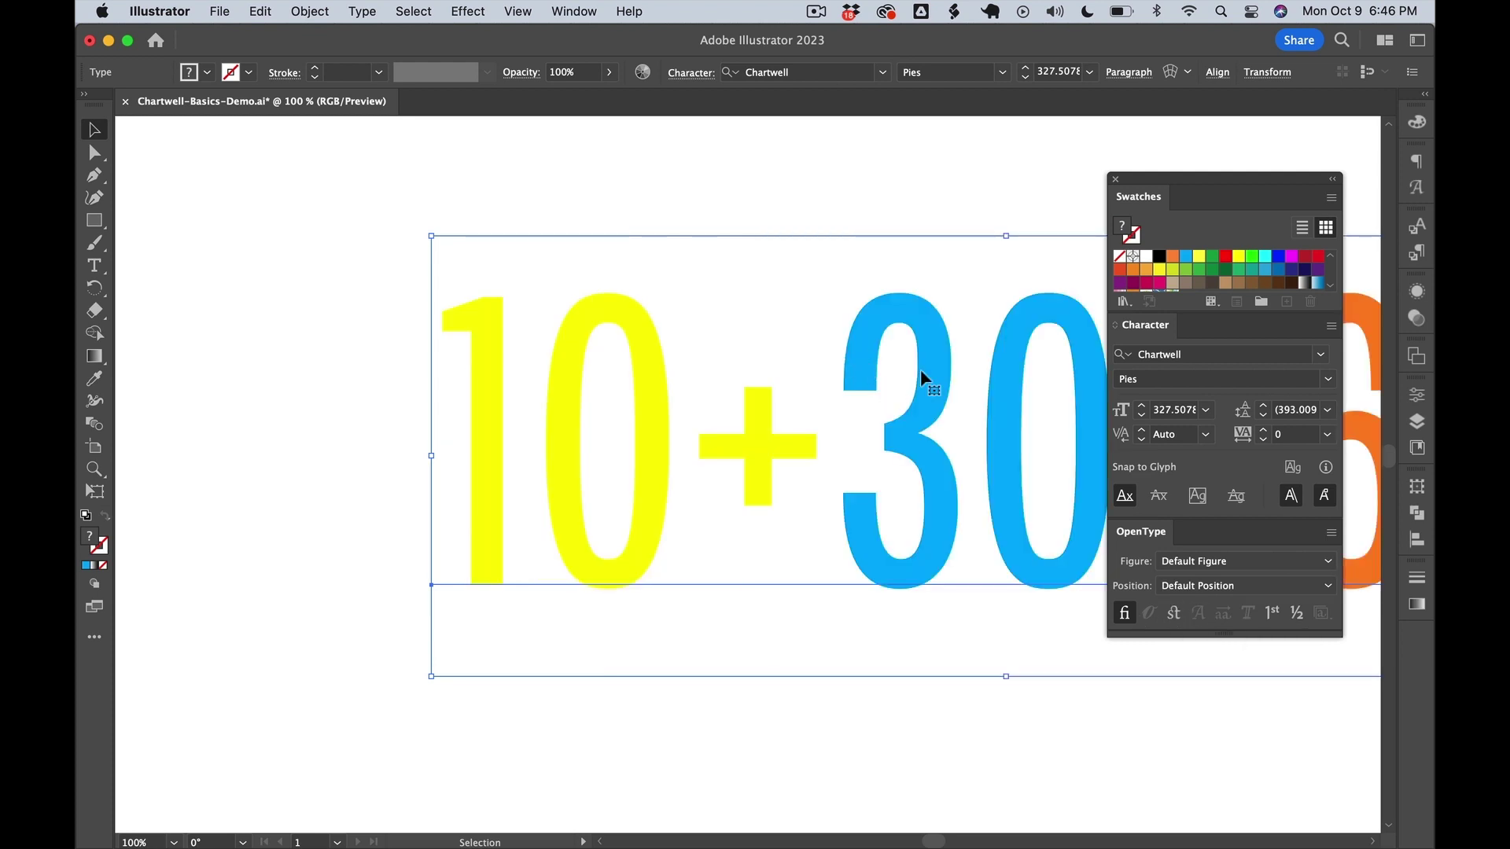
{"action": "key", "text": "super+minus"}
Step: Edit the digits to 50+20+30 and re-enable Stylistic Alternates to redraw the pie
{"action": "double_click", "coordinate": [691, 379]}
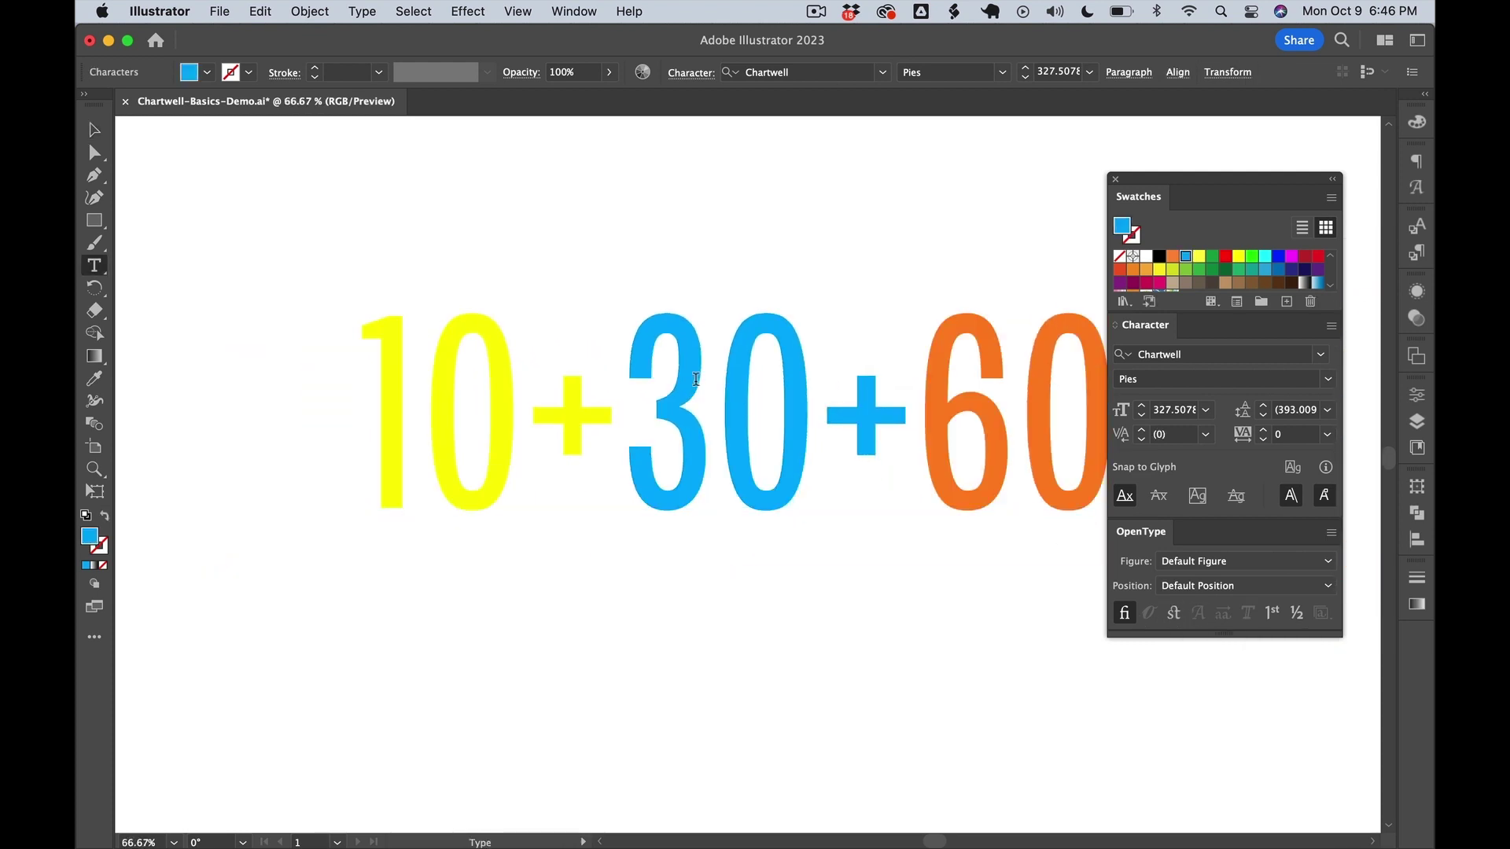
{"action": "key", "text": "shift+Left"}
{"action": "type", "text": "2"}
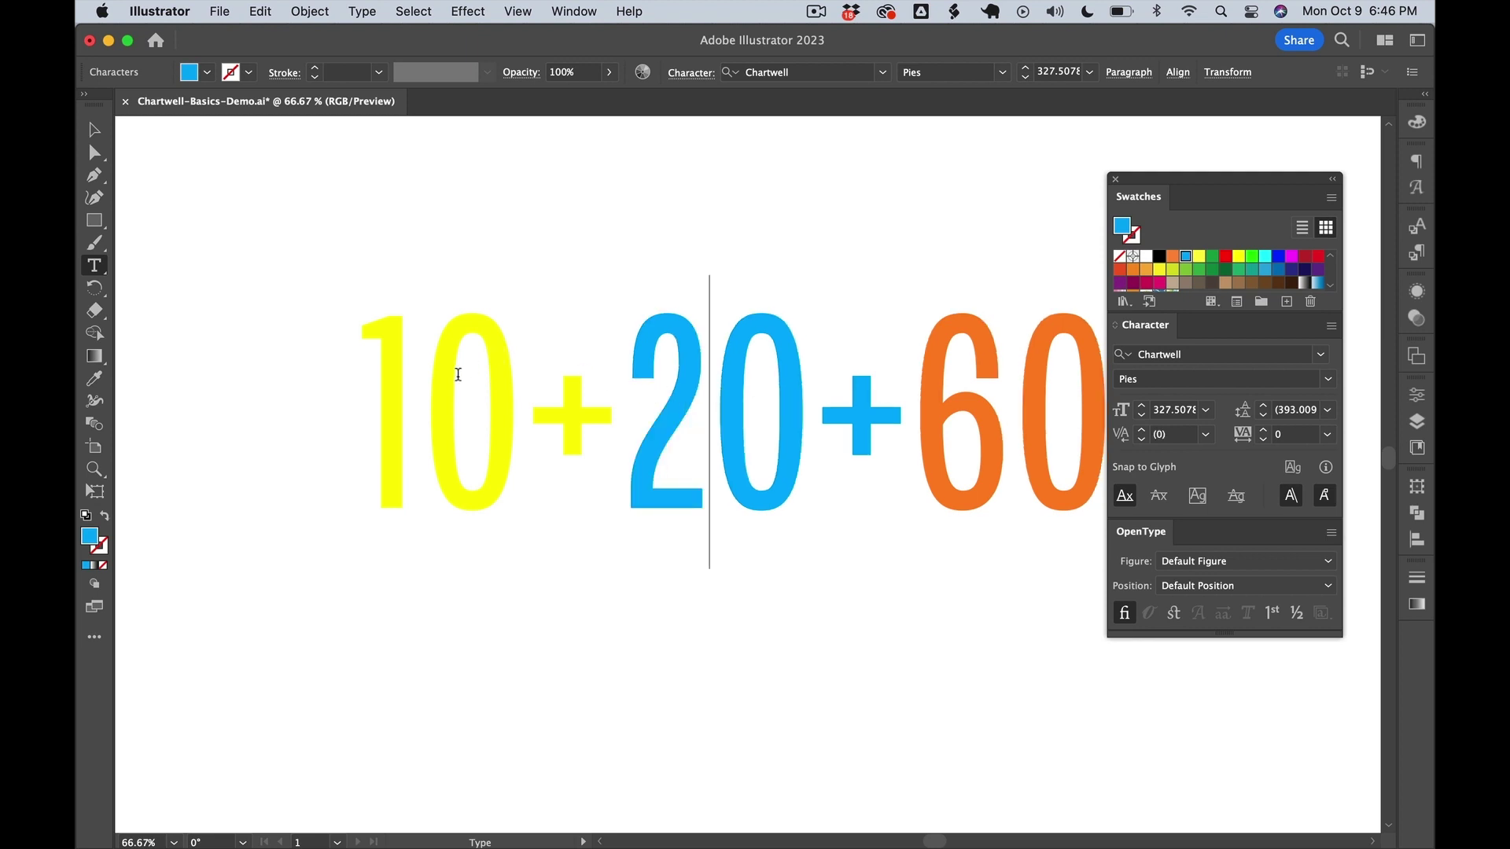
{"action": "left_click_drag", "start_coordinate": [423, 374], "coordinate": [351, 371]}
{"action": "type", "text": "5"}
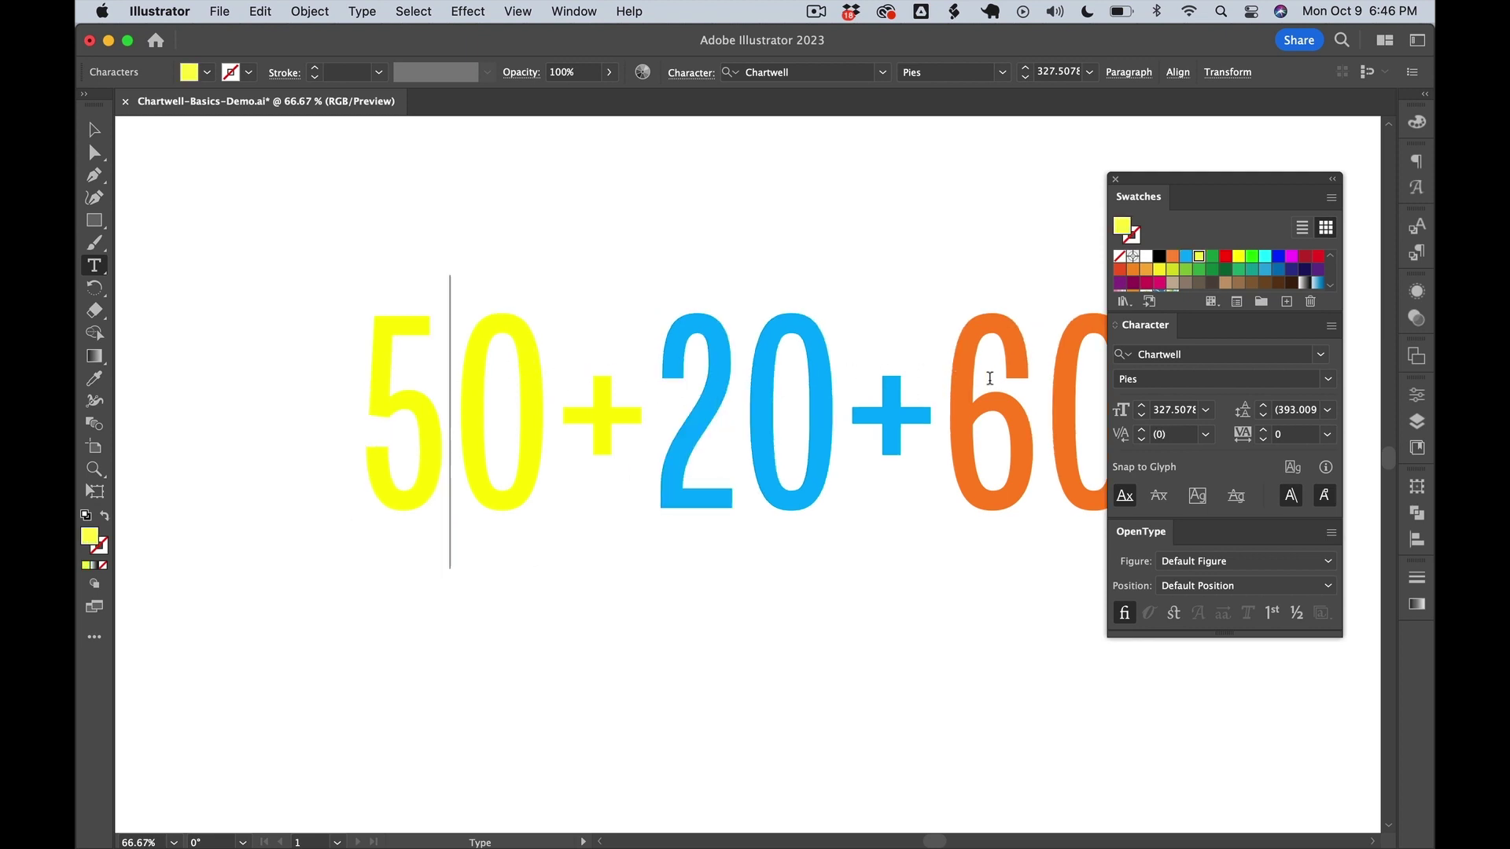
{"action": "left_click_drag", "start_coordinate": [998, 378], "coordinate": [940, 378]}
{"action": "type", "text": "3"}
{"action": "key", "text": "Escape"}
{"action": "left_click_drag", "start_coordinate": [512, 186], "coordinate": [802, 326]}
{"action": "left_click", "coordinate": [1175, 614]}
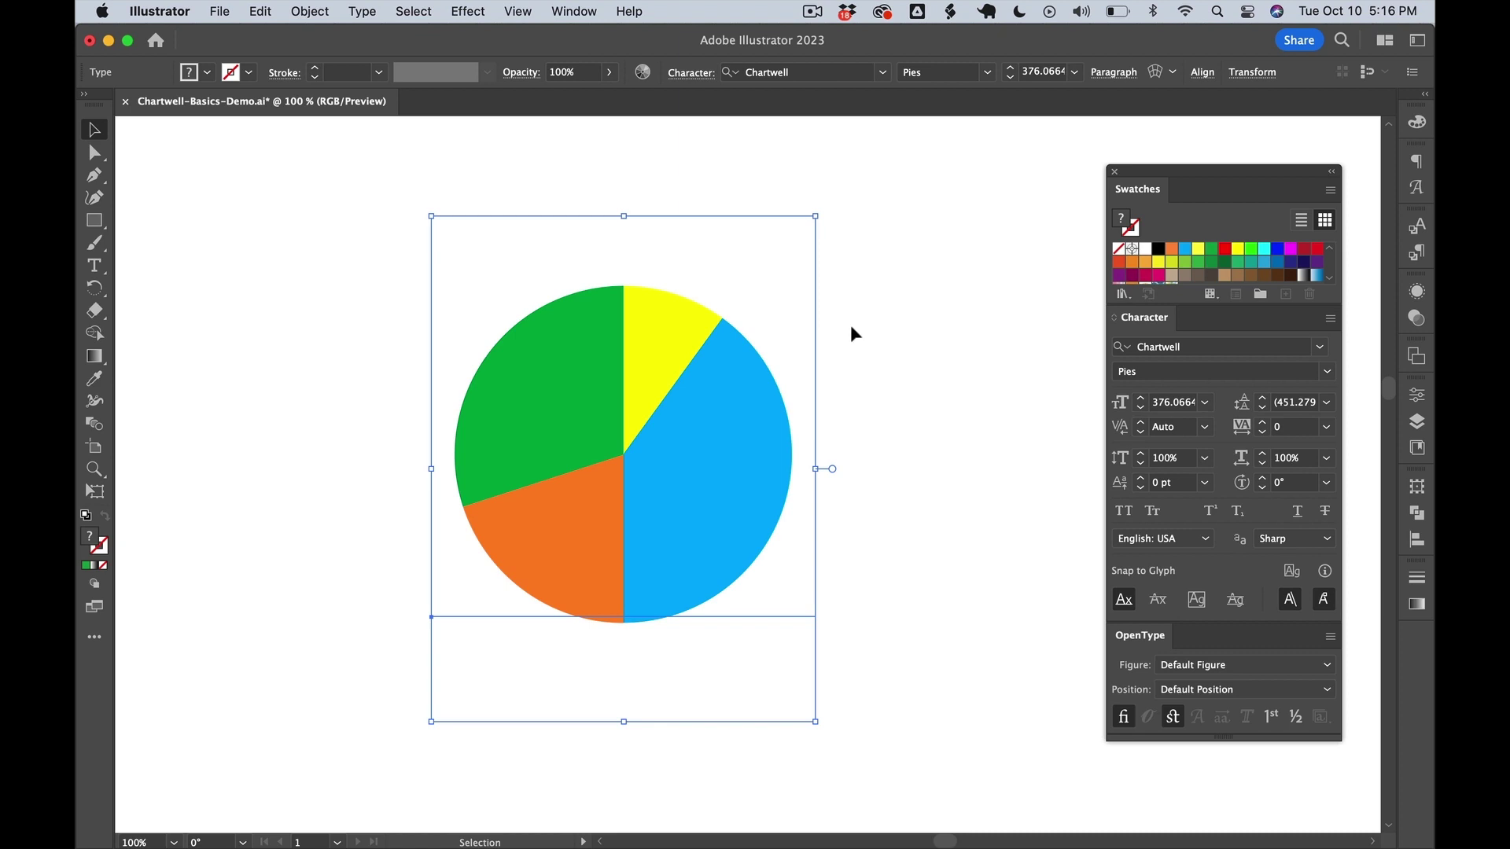
Step: Preview the Chartwell font styles and switch the chart to Steps D
{"action": "left_click", "coordinate": [1326, 373]}
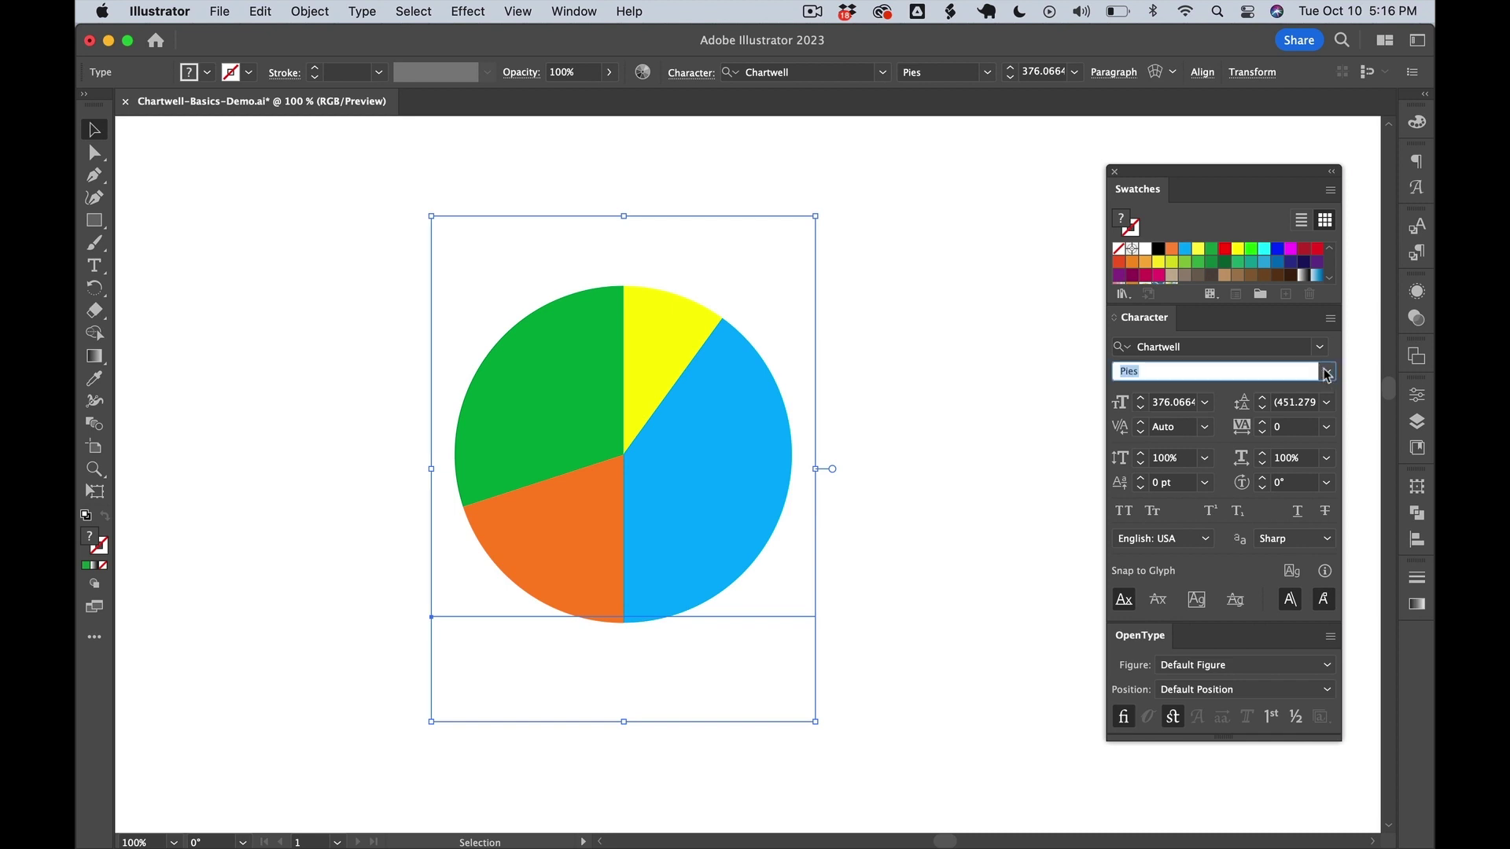
{"action": "left_click", "coordinate": [1329, 373]}
{"action": "scroll", "coordinate": [1211, 406], "scroll_direction": "up", "scroll_amount": 3}
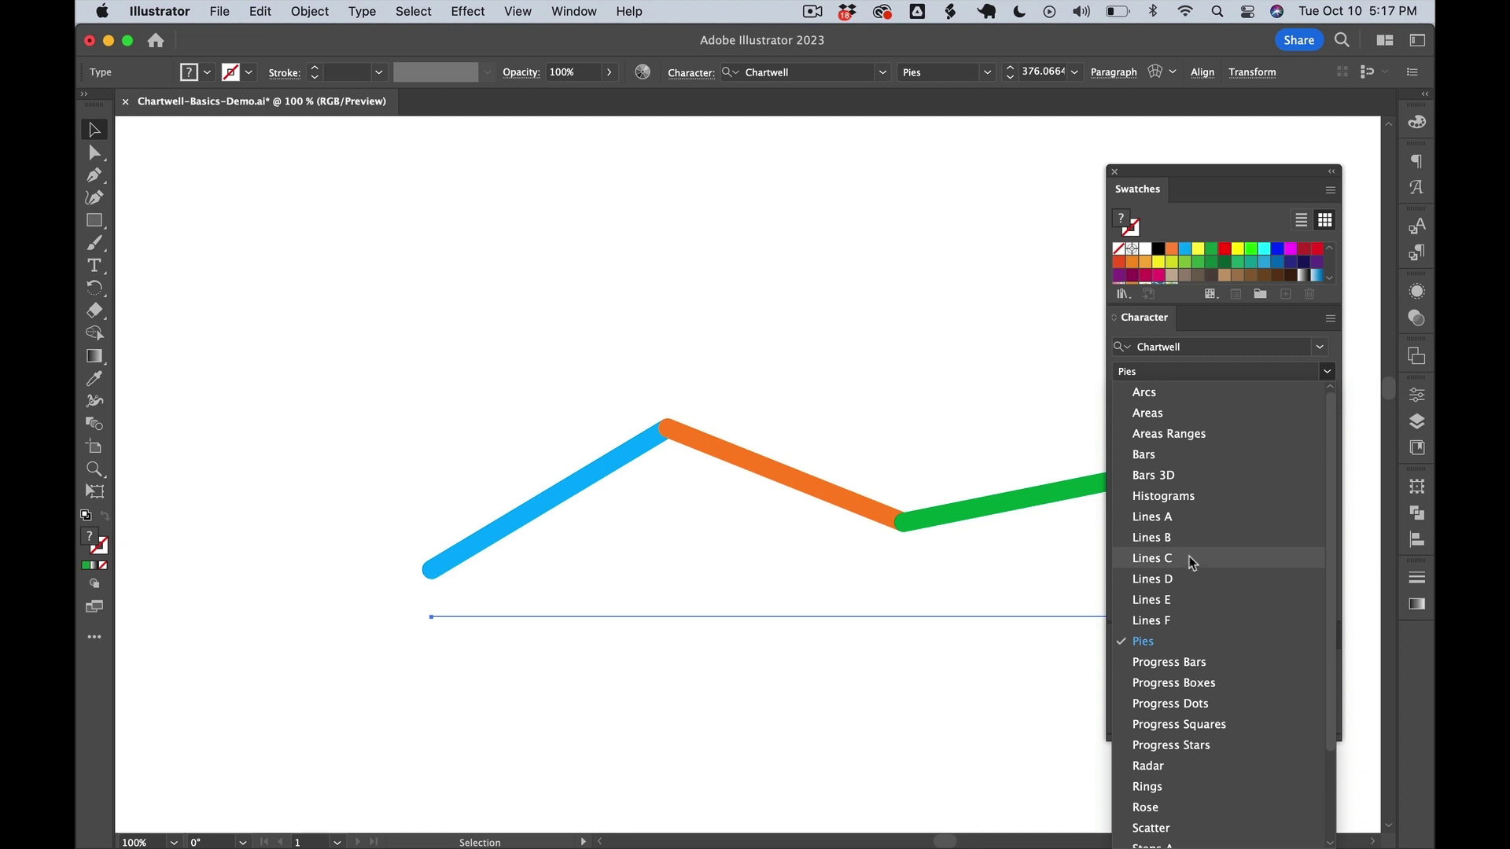
{"action": "scroll", "coordinate": [1190, 557], "scroll_direction": "down", "scroll_amount": 3}
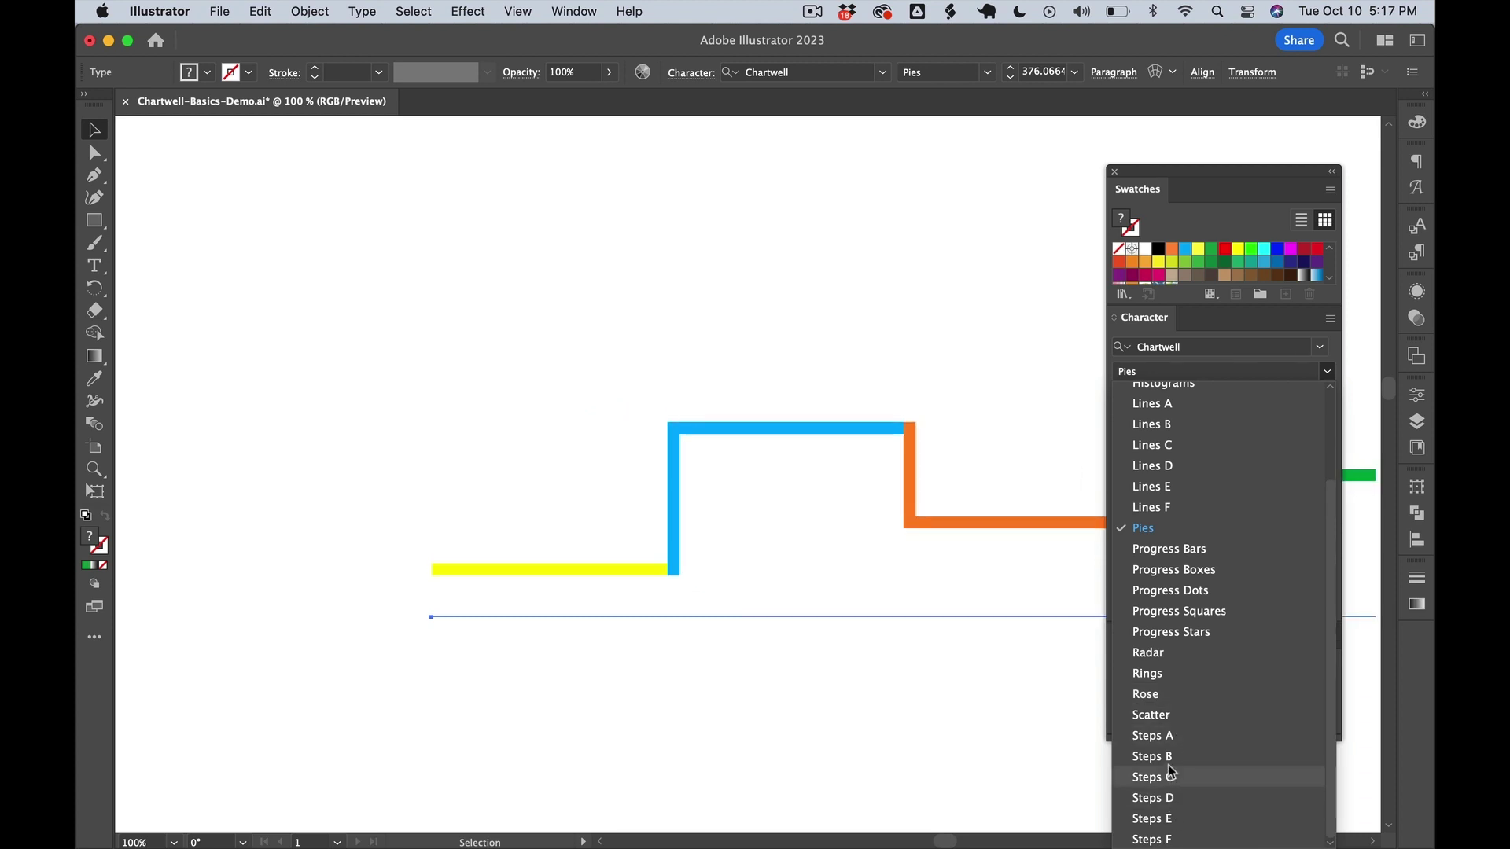
{"action": "left_click", "coordinate": [1172, 798]}
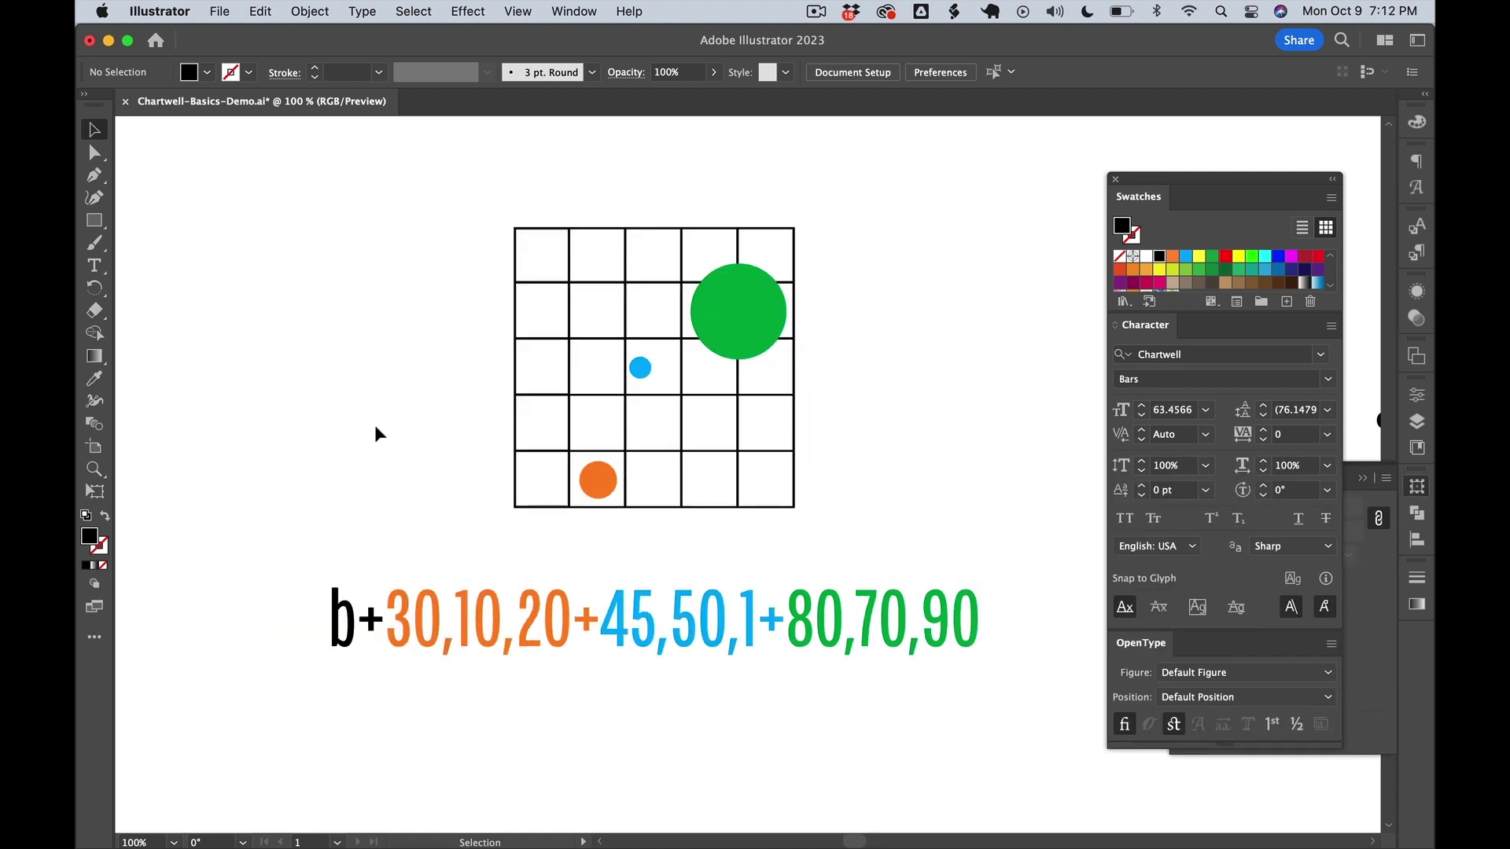
Step: Pan along the artboard to the ring chart above 20,50+40,75+60,100
{"action": "key", "text": "space"}
{"action": "scroll", "coordinate": [891, 406], "scroll_direction": "right", "scroll_amount": 15}
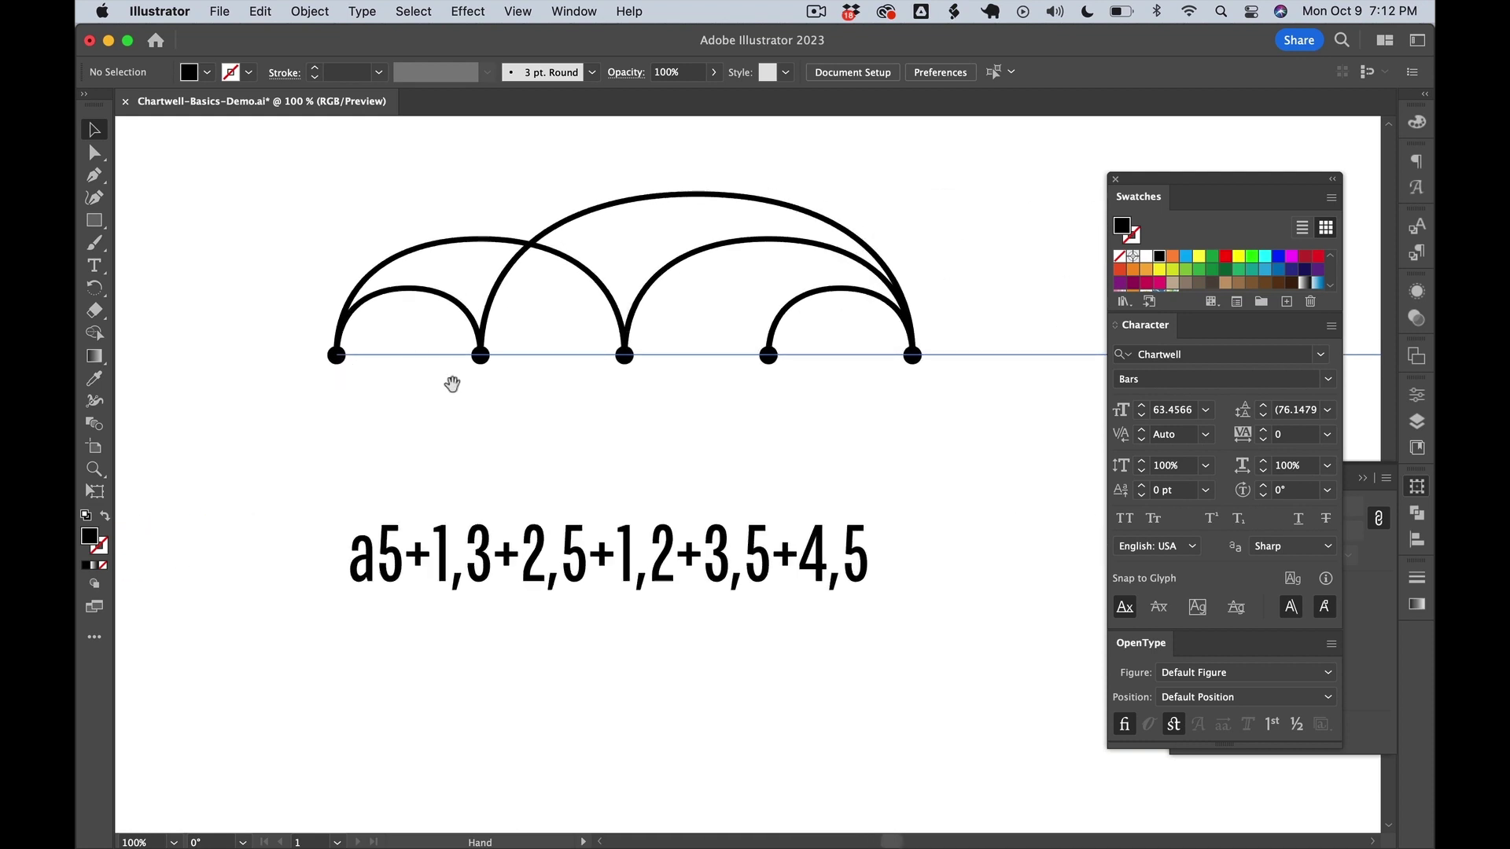
{"action": "scroll", "coordinate": [978, 472], "scroll_direction": "right", "scroll_amount": 20}
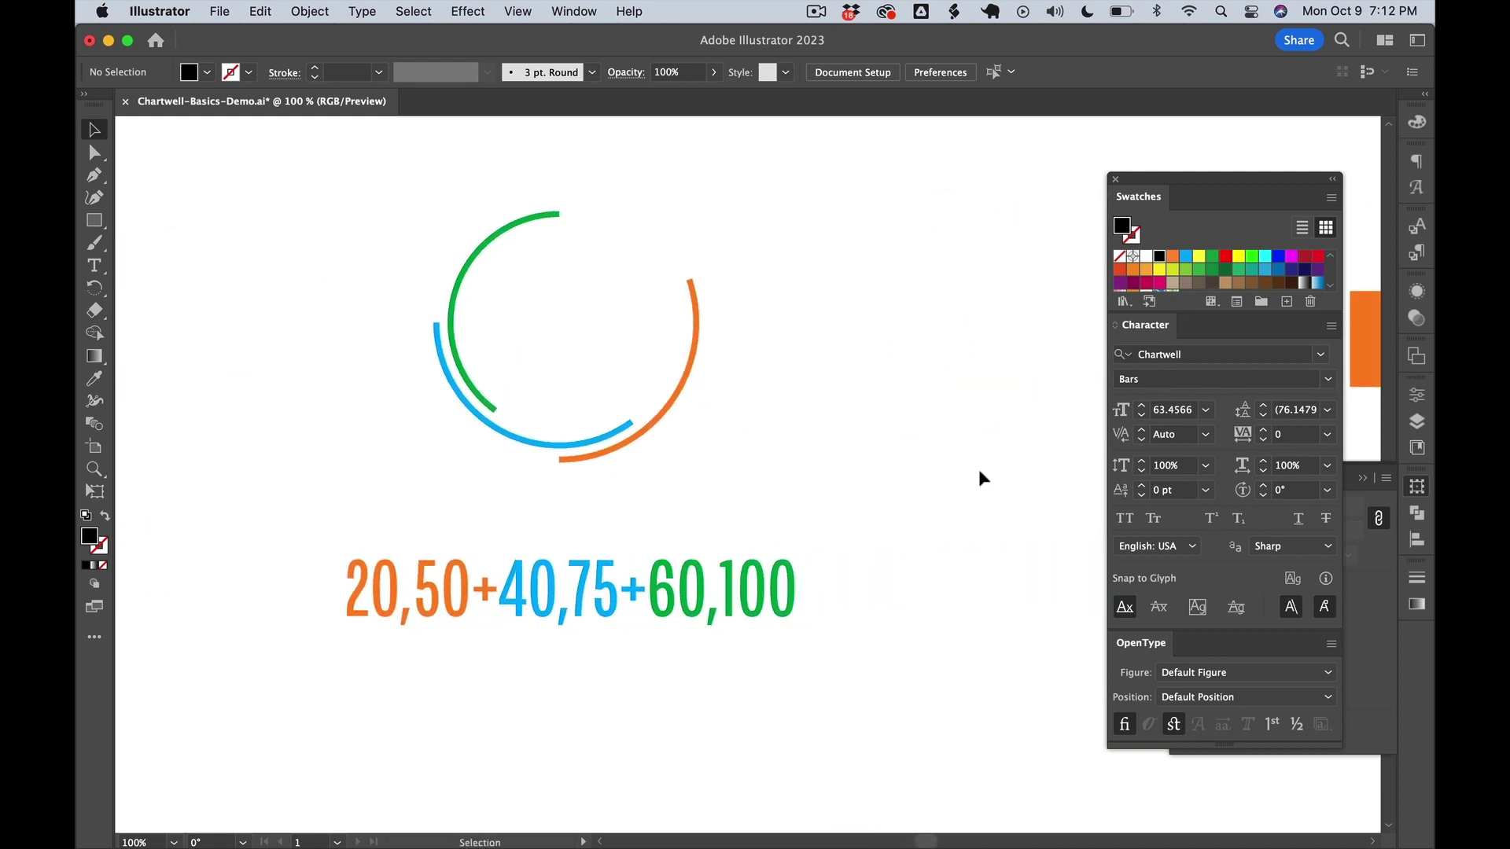
Step: Scroll through the Progress Boxes page, then back up the manual to the table of contents
{"action": "scroll", "coordinate": [922, 381], "scroll_direction": "right", "scroll_amount": 20}
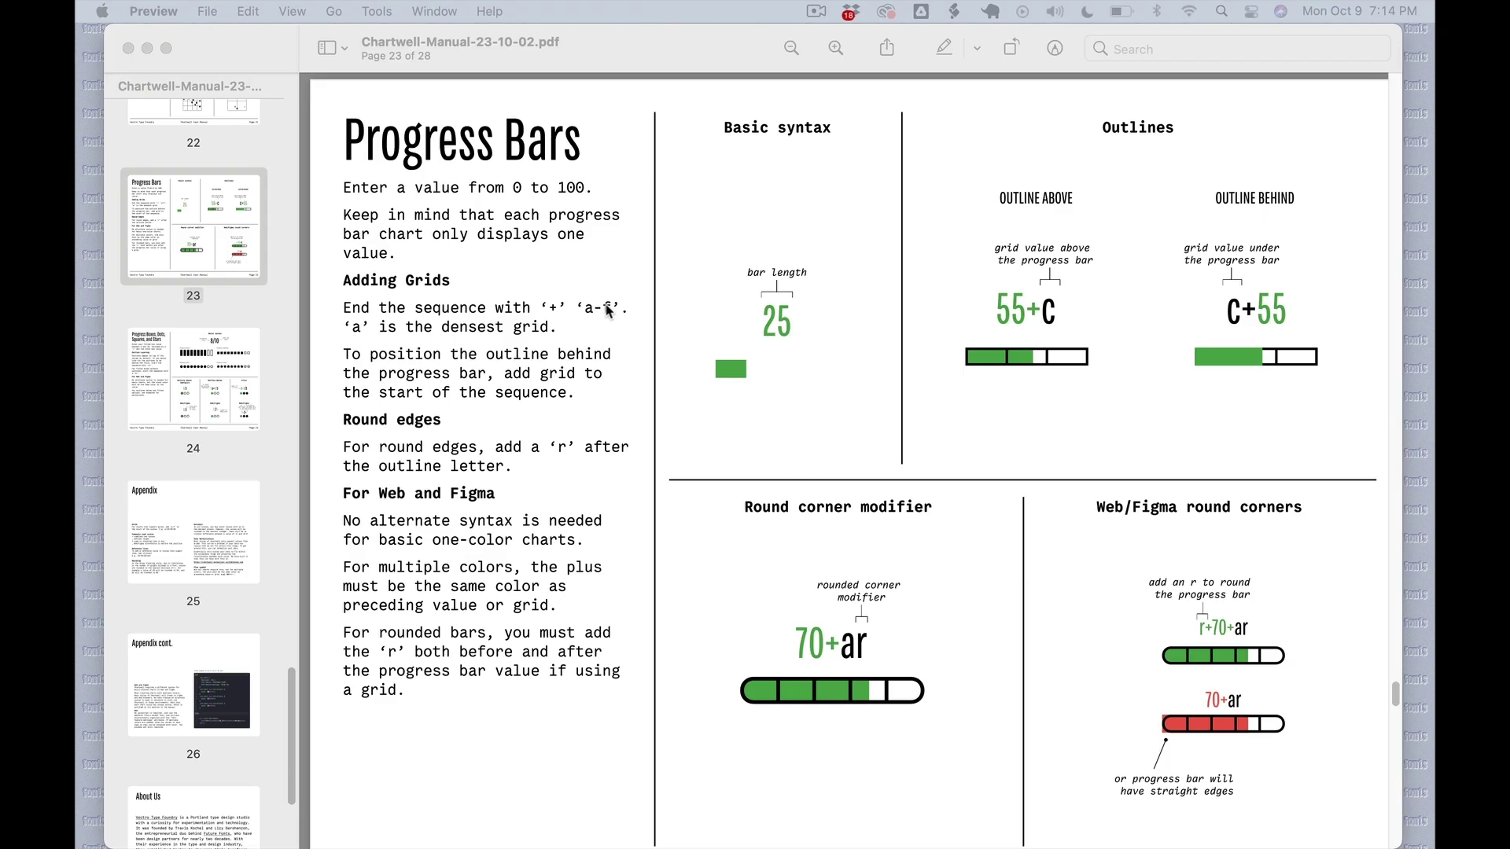
{"action": "scroll", "coordinate": [555, 377], "scroll_direction": "down", "scroll_amount": 10}
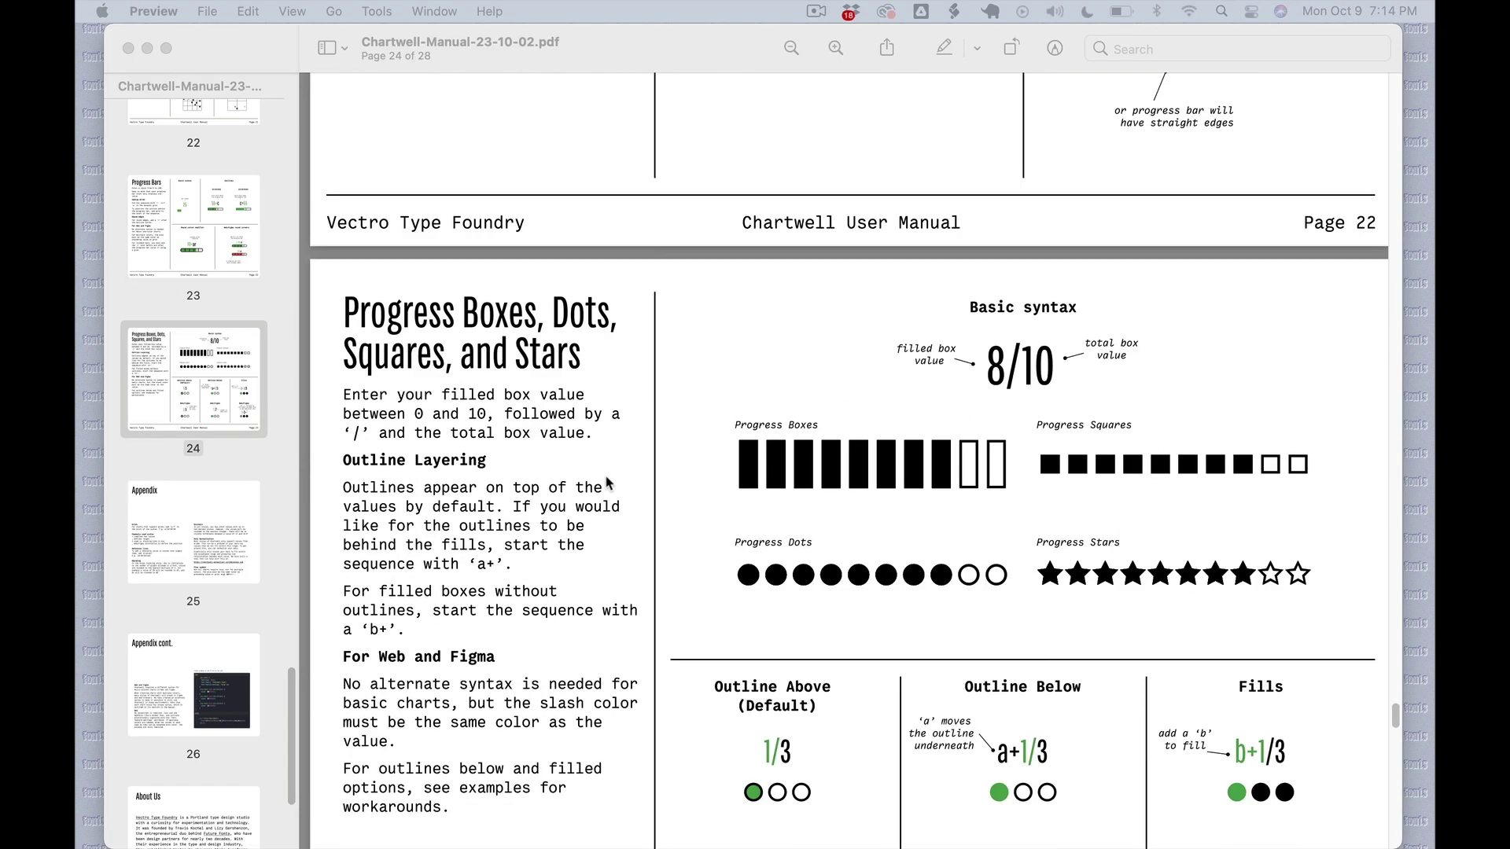
{"action": "scroll", "coordinate": [607, 483], "scroll_direction": "down", "scroll_amount": 3}
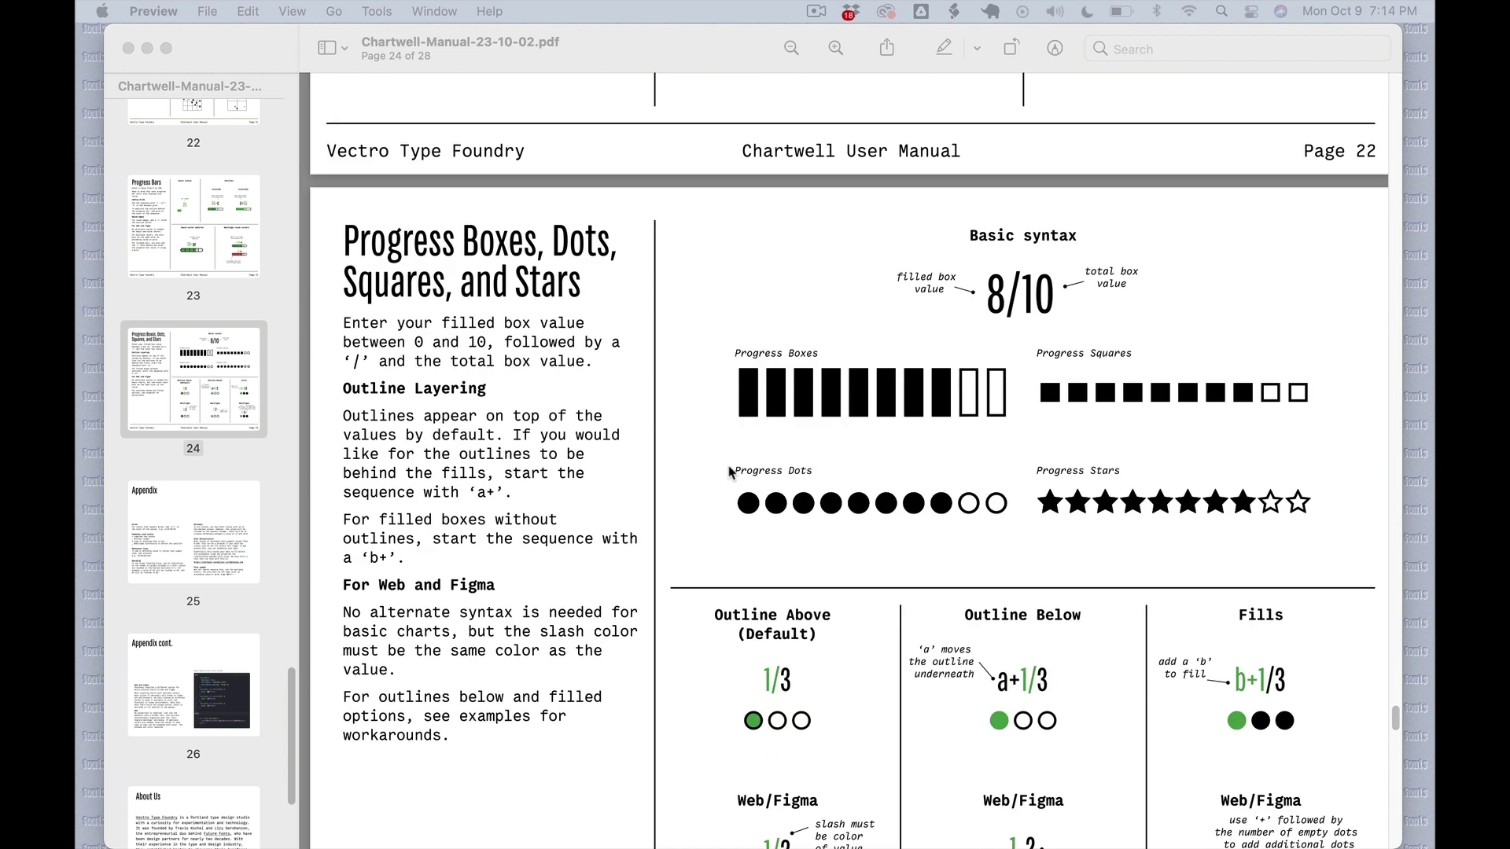
{"action": "scroll", "coordinate": [776, 462], "scroll_direction": "up", "scroll_amount": 2}
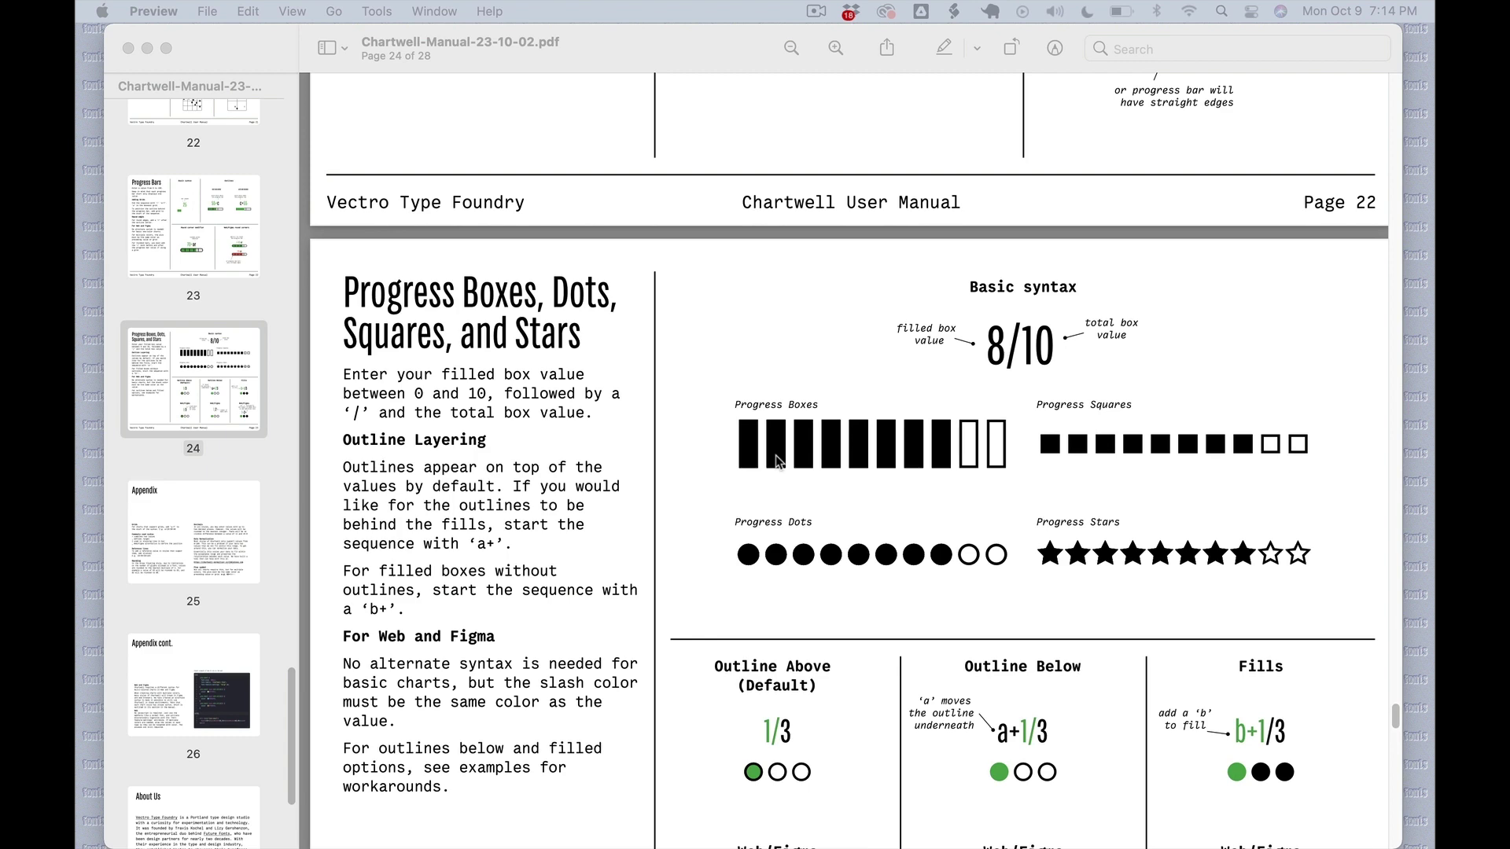
{"action": "scroll", "coordinate": [776, 458], "scroll_direction": "up", "scroll_amount": 4}
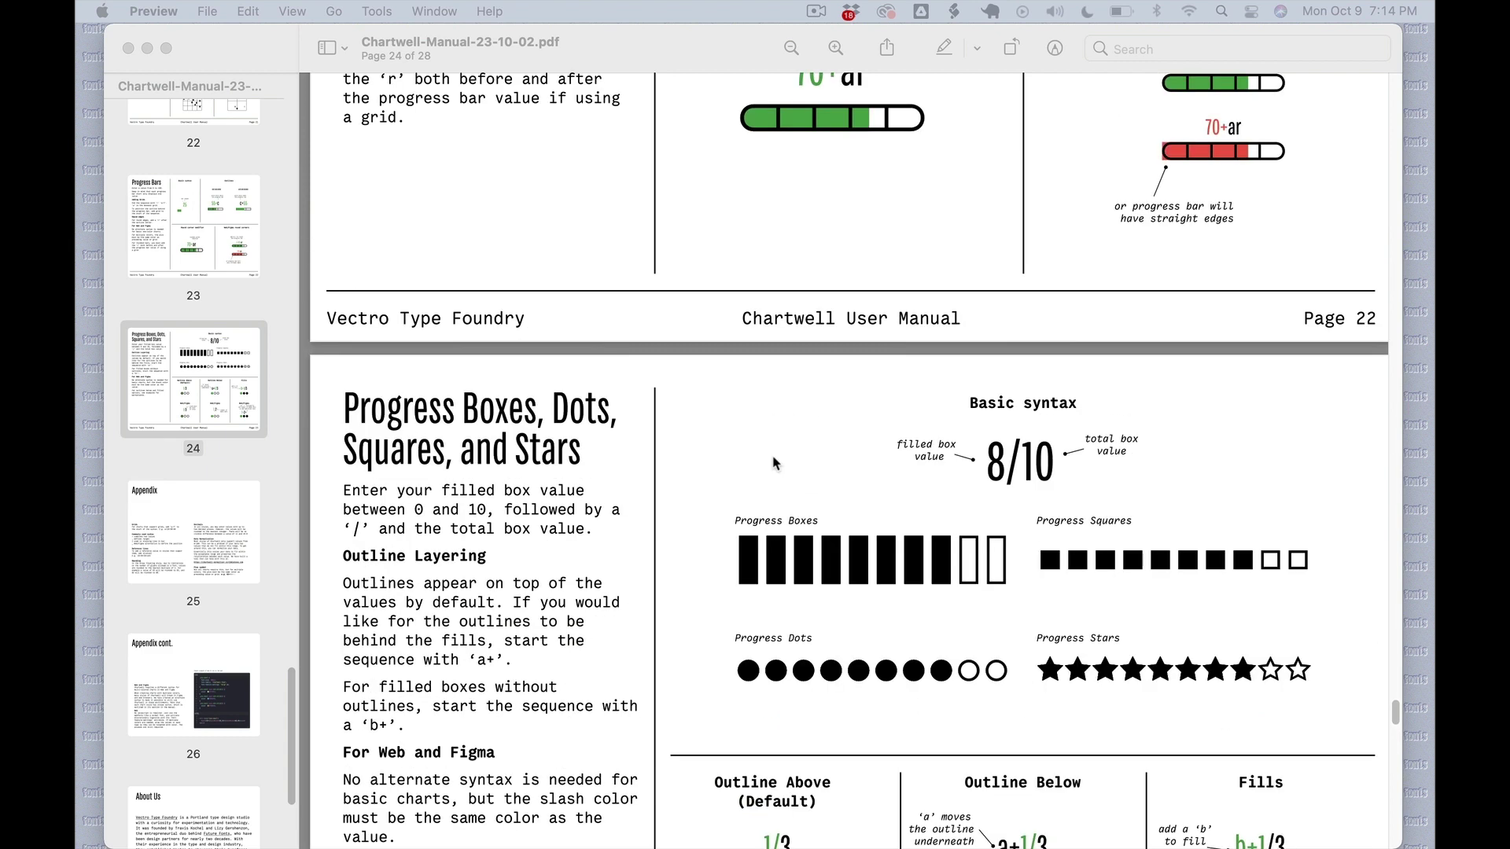
{"action": "scroll", "coordinate": [771, 462], "scroll_direction": "up", "scroll_amount": 15}
{"action": "scroll", "coordinate": [248, 306], "scroll_direction": "up", "scroll_amount": 20}
{"action": "scroll", "coordinate": [248, 307], "scroll_direction": "up", "scroll_amount": 15}
Step: Jump to the manual's cover and scroll down through the Pies and Areas pages to Lines
{"action": "left_click", "coordinate": [197, 162]}
{"action": "scroll", "coordinate": [782, 351], "scroll_direction": "down", "scroll_amount": 20}
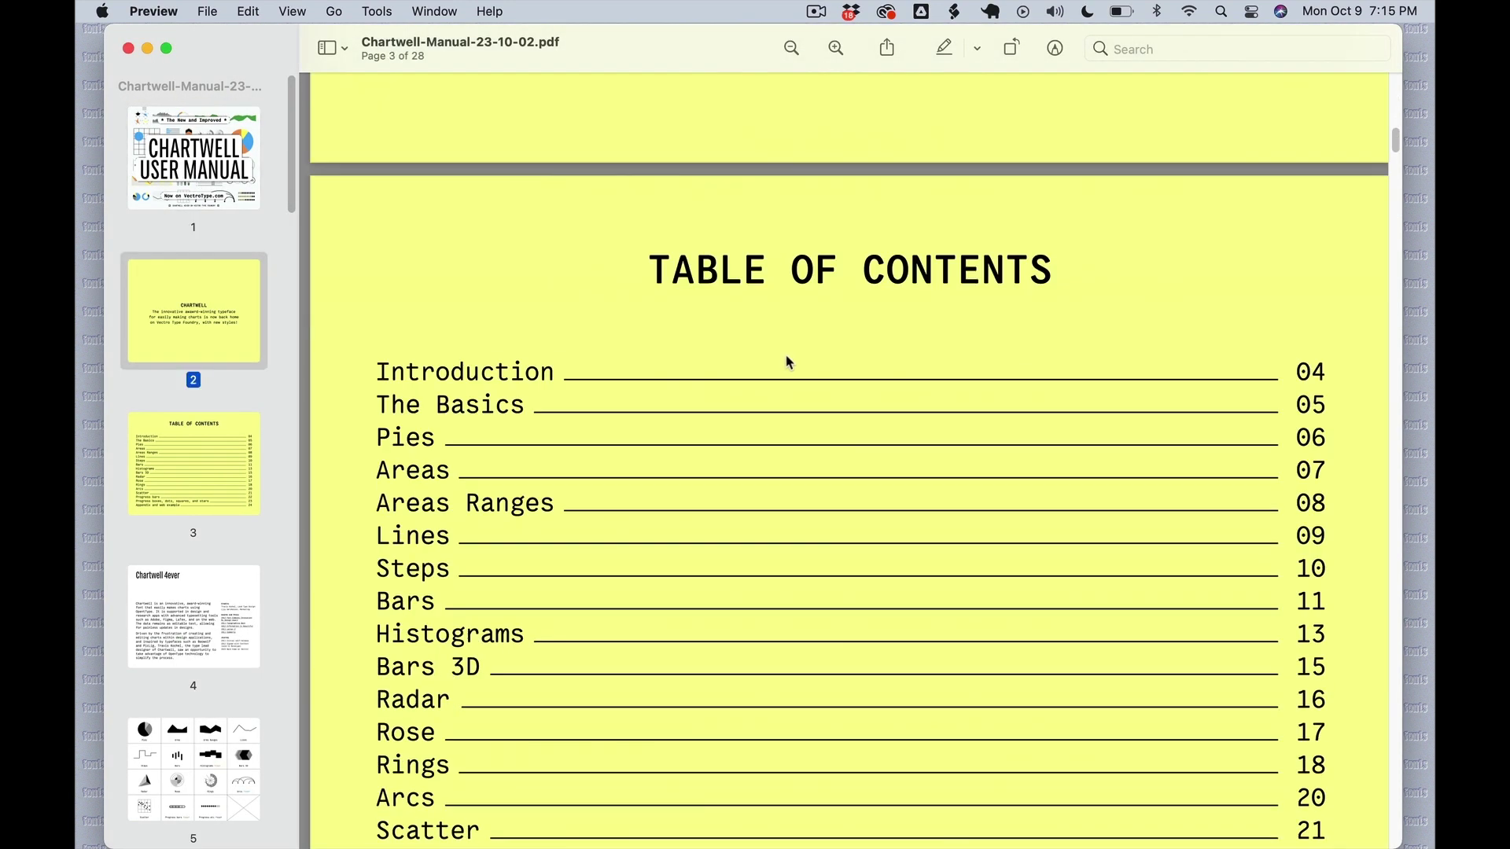
{"action": "scroll", "coordinate": [780, 394], "scroll_direction": "down", "scroll_amount": 20}
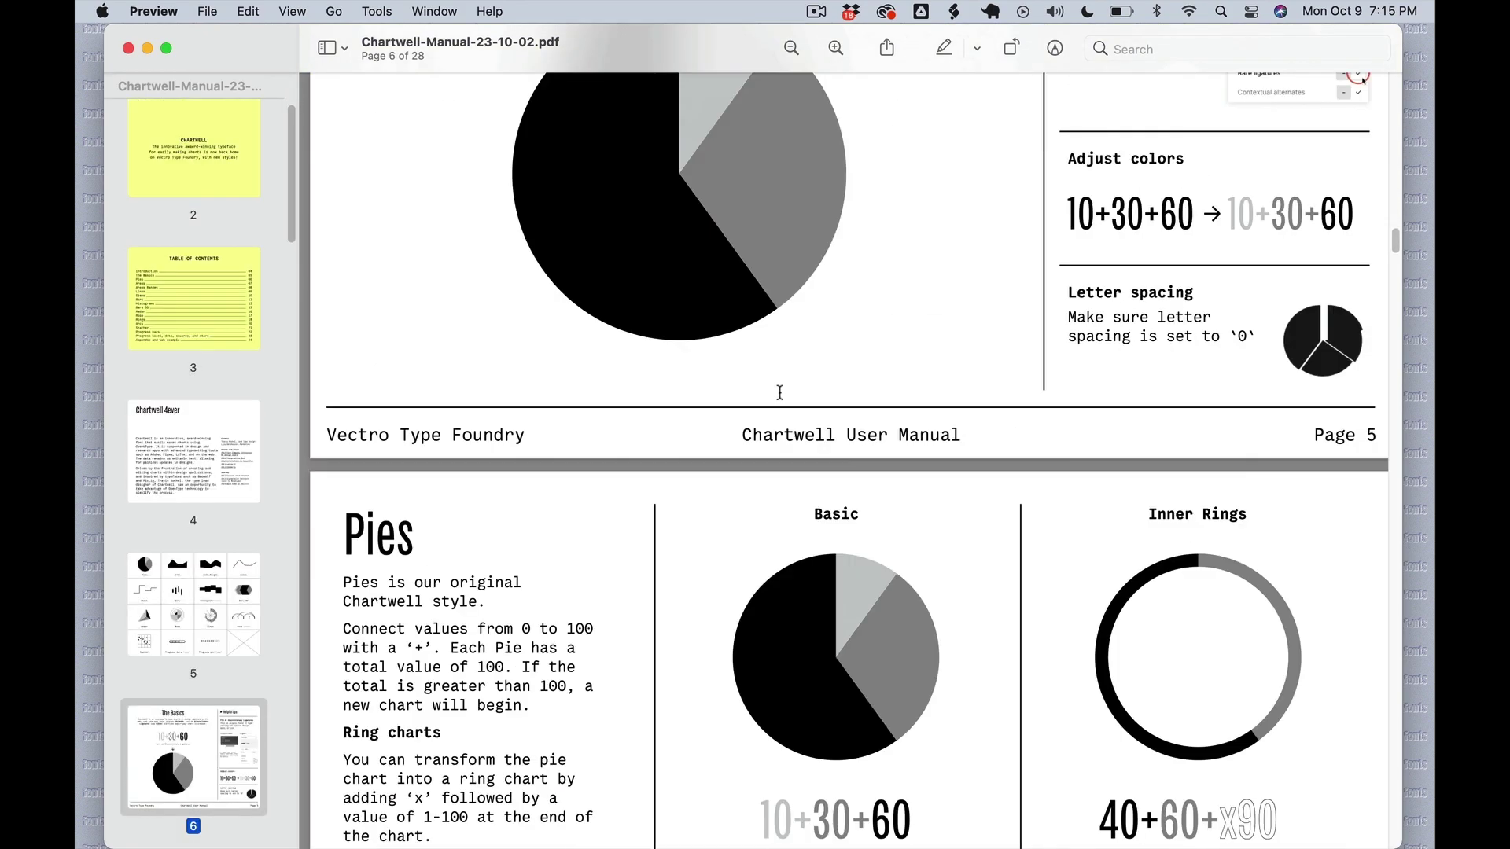
{"action": "scroll", "coordinate": [779, 393], "scroll_direction": "down", "scroll_amount": 20}
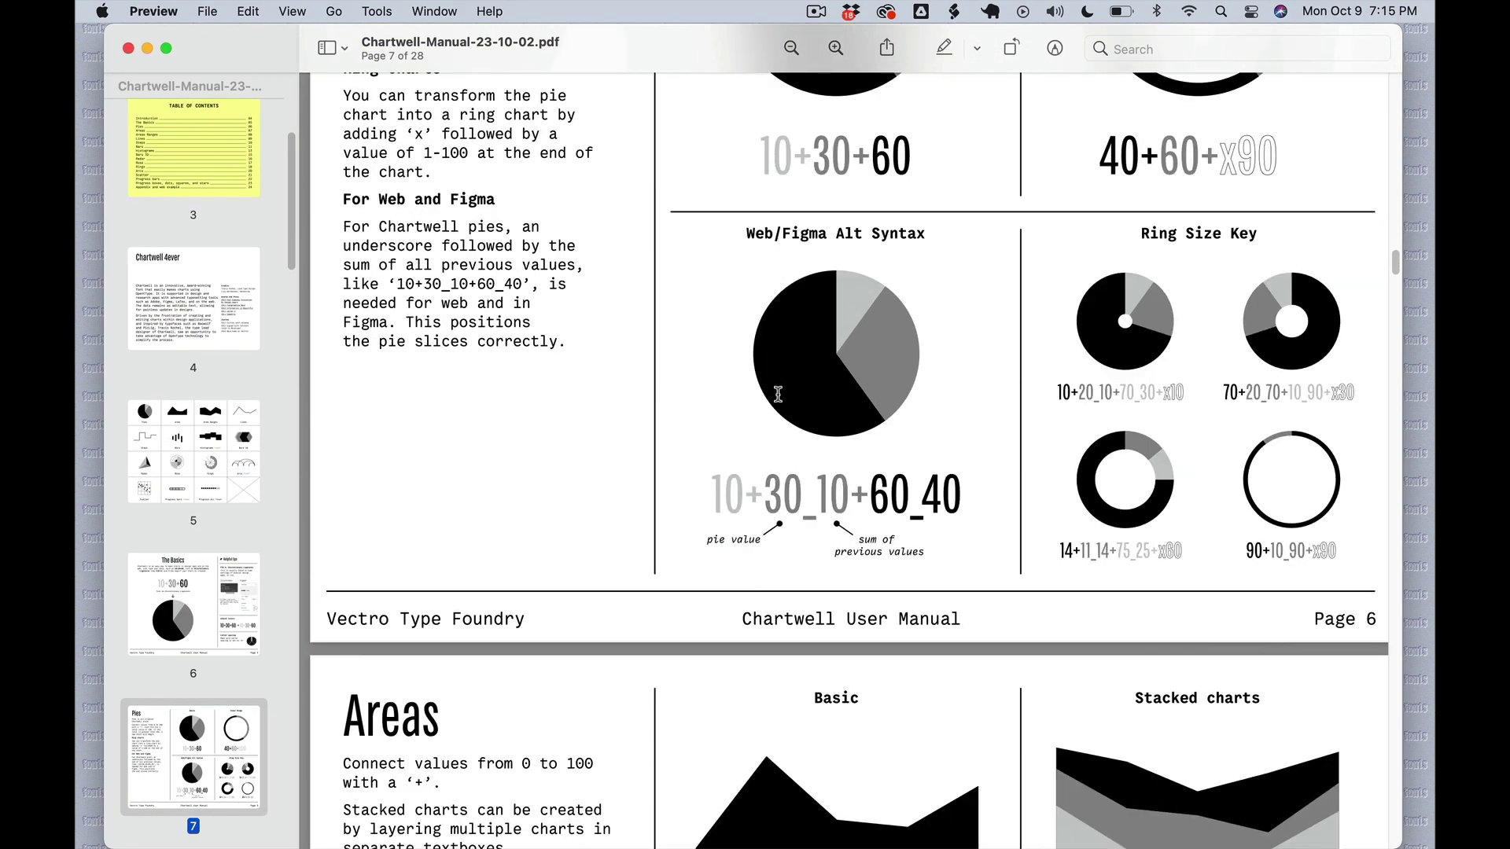
{"action": "scroll", "coordinate": [778, 394], "scroll_direction": "down", "scroll_amount": 8}
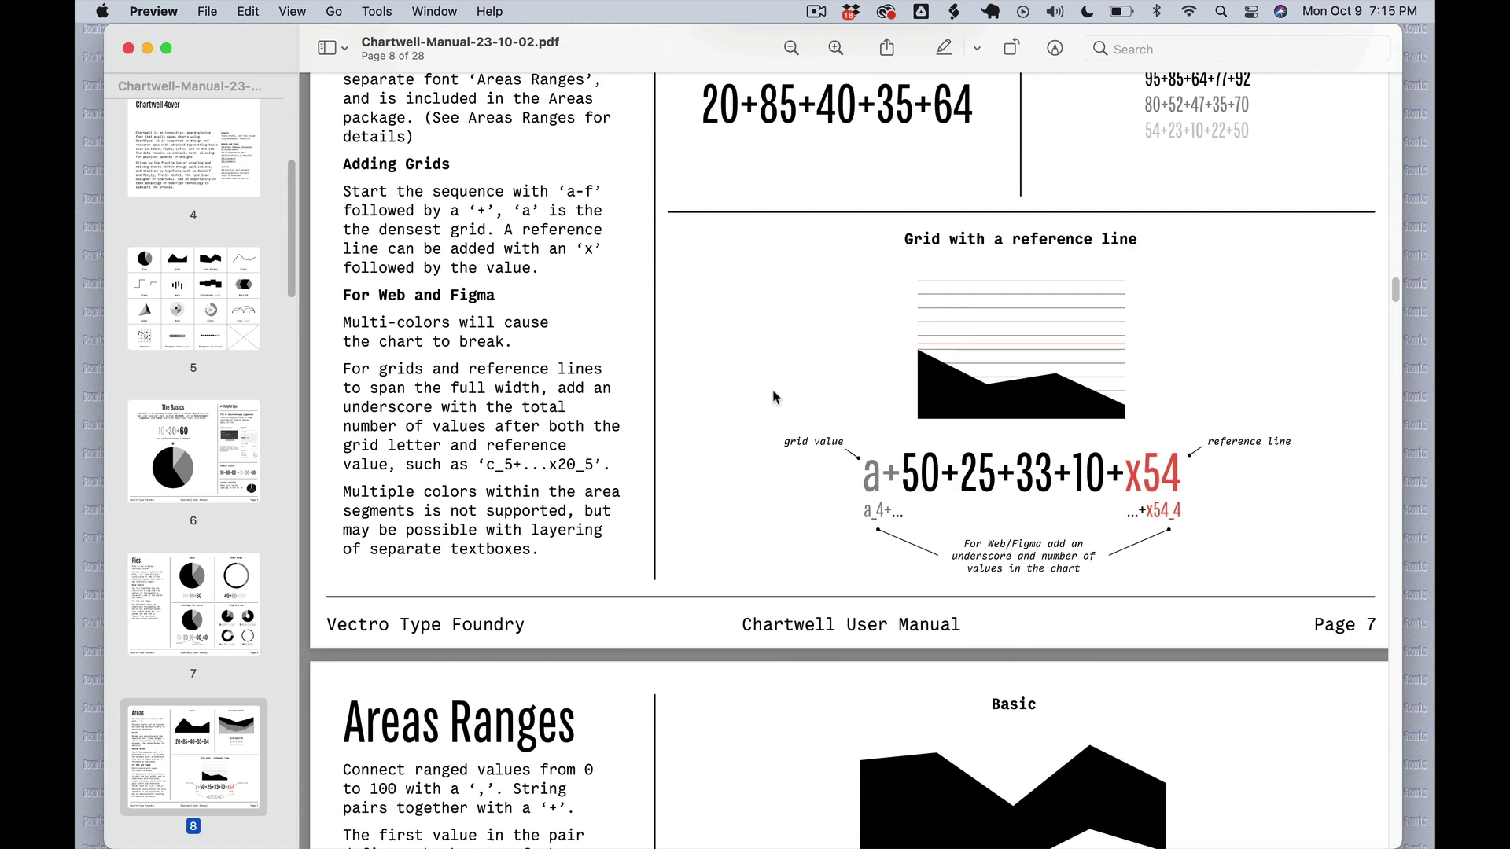
{"action": "scroll", "coordinate": [773, 398], "scroll_direction": "down", "scroll_amount": 20}
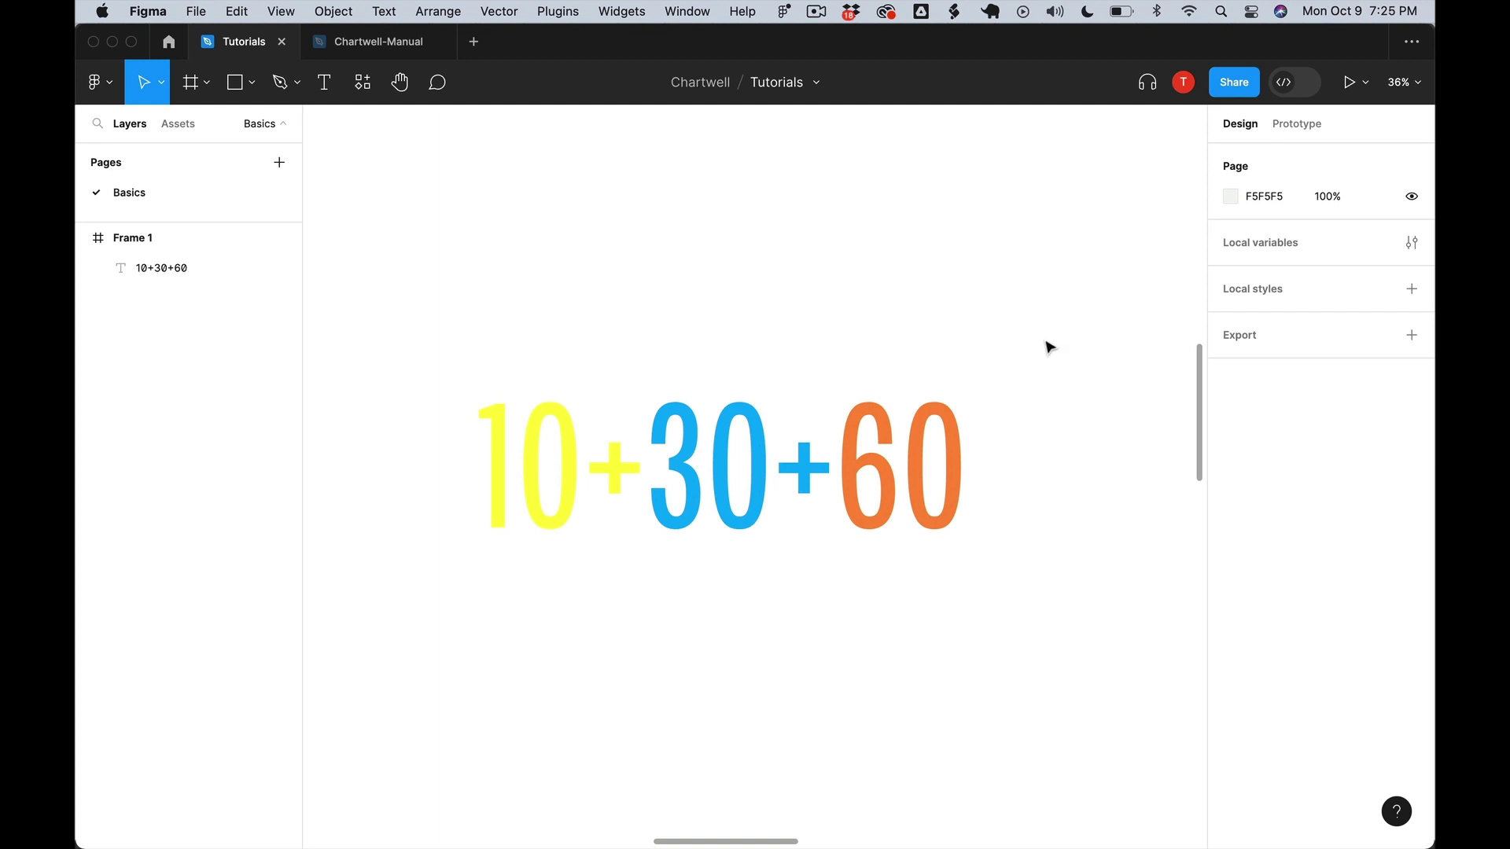
Step: Open the Details type settings for the 10+30+60 text and scroll to the ligature options
{"action": "left_click", "coordinate": [895, 466]}
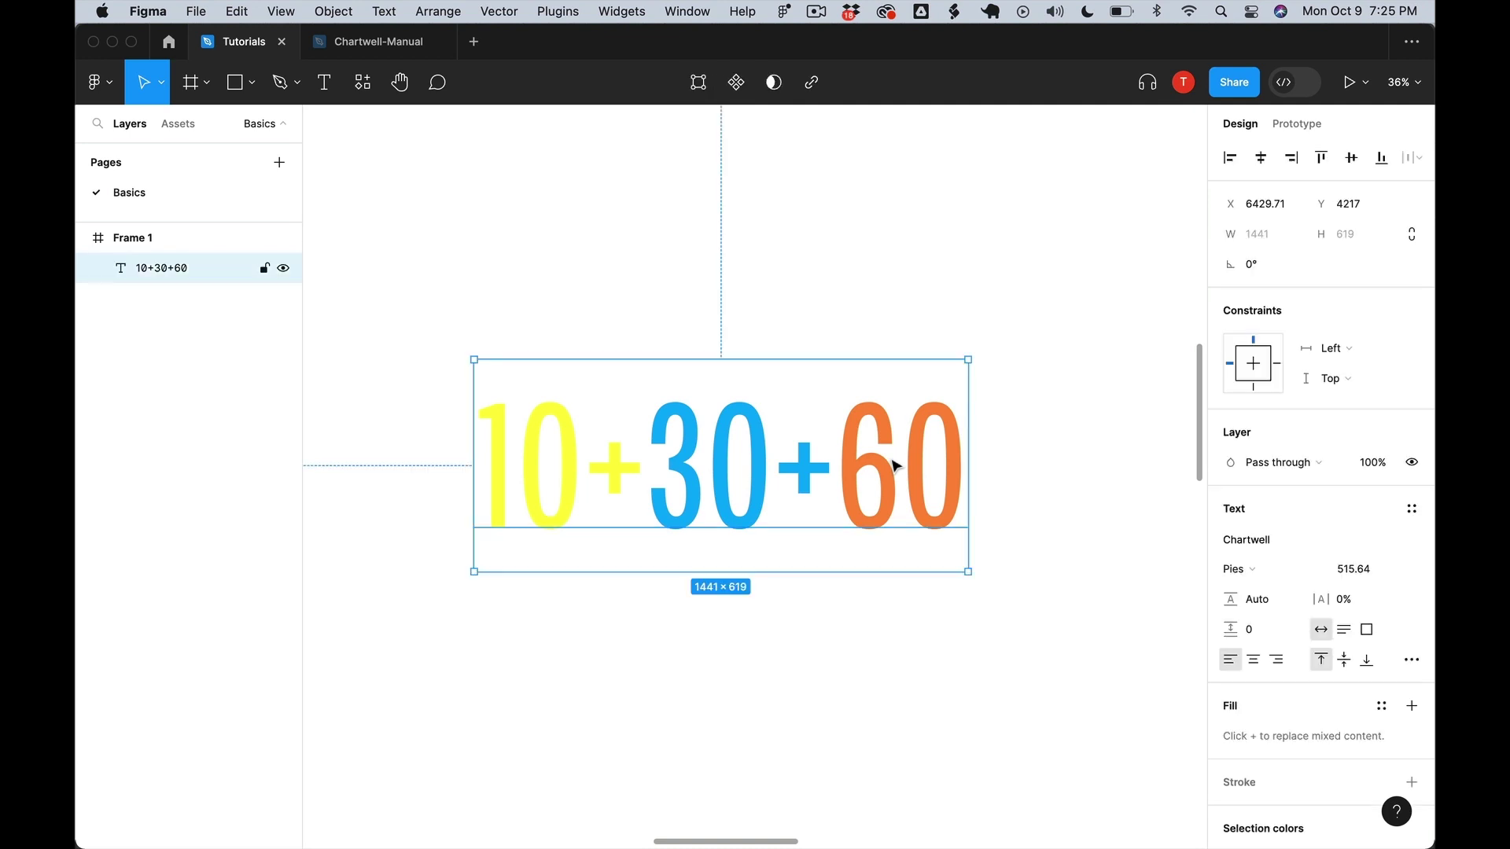
{"action": "left_click", "coordinate": [1412, 662]}
{"action": "left_click", "coordinate": [1056, 510]}
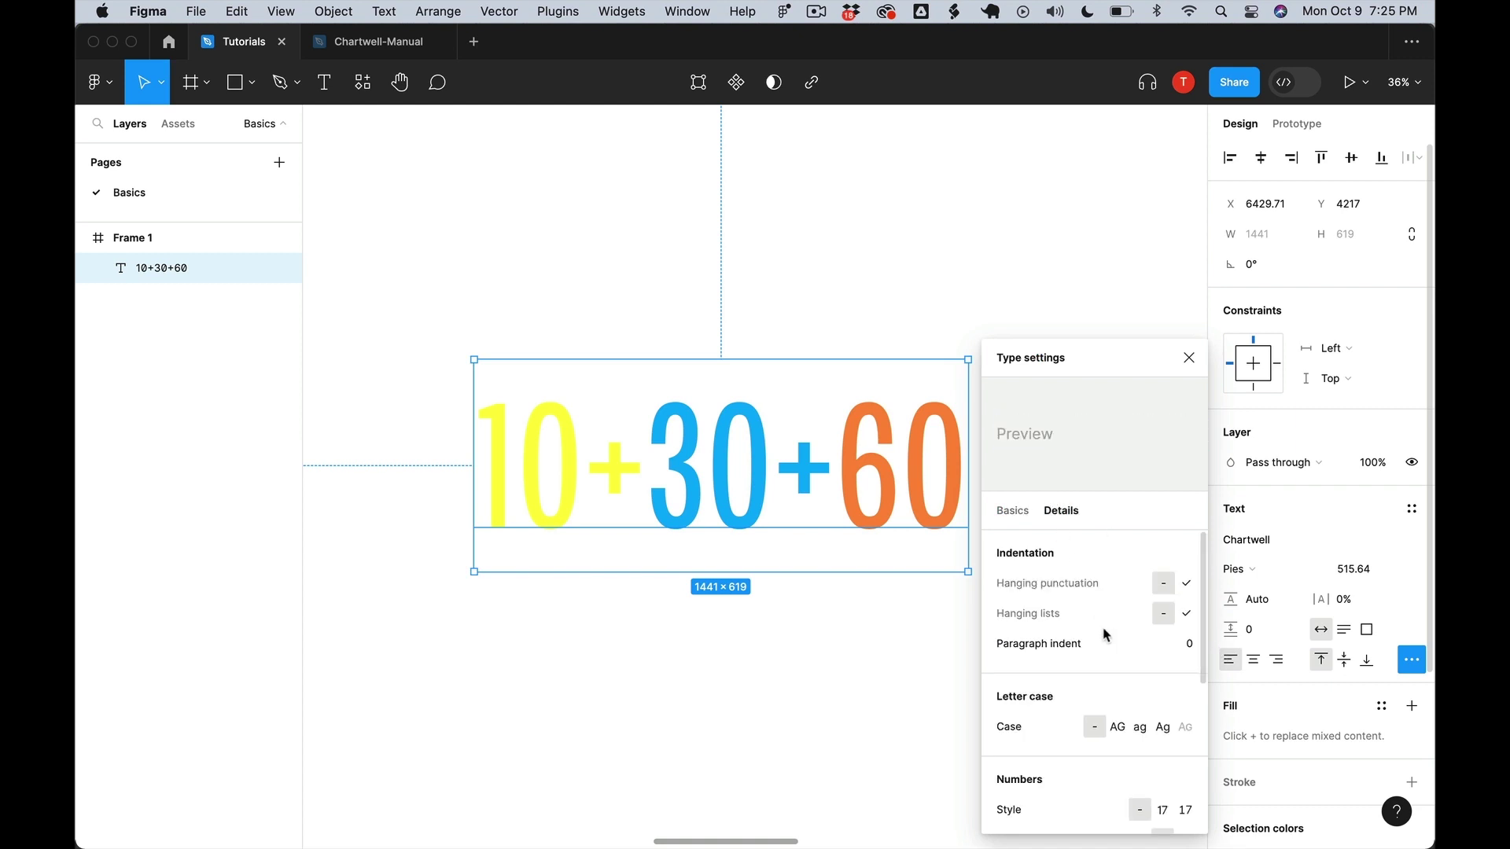
{"action": "scroll", "coordinate": [1120, 677], "scroll_direction": "down", "scroll_amount": 3}
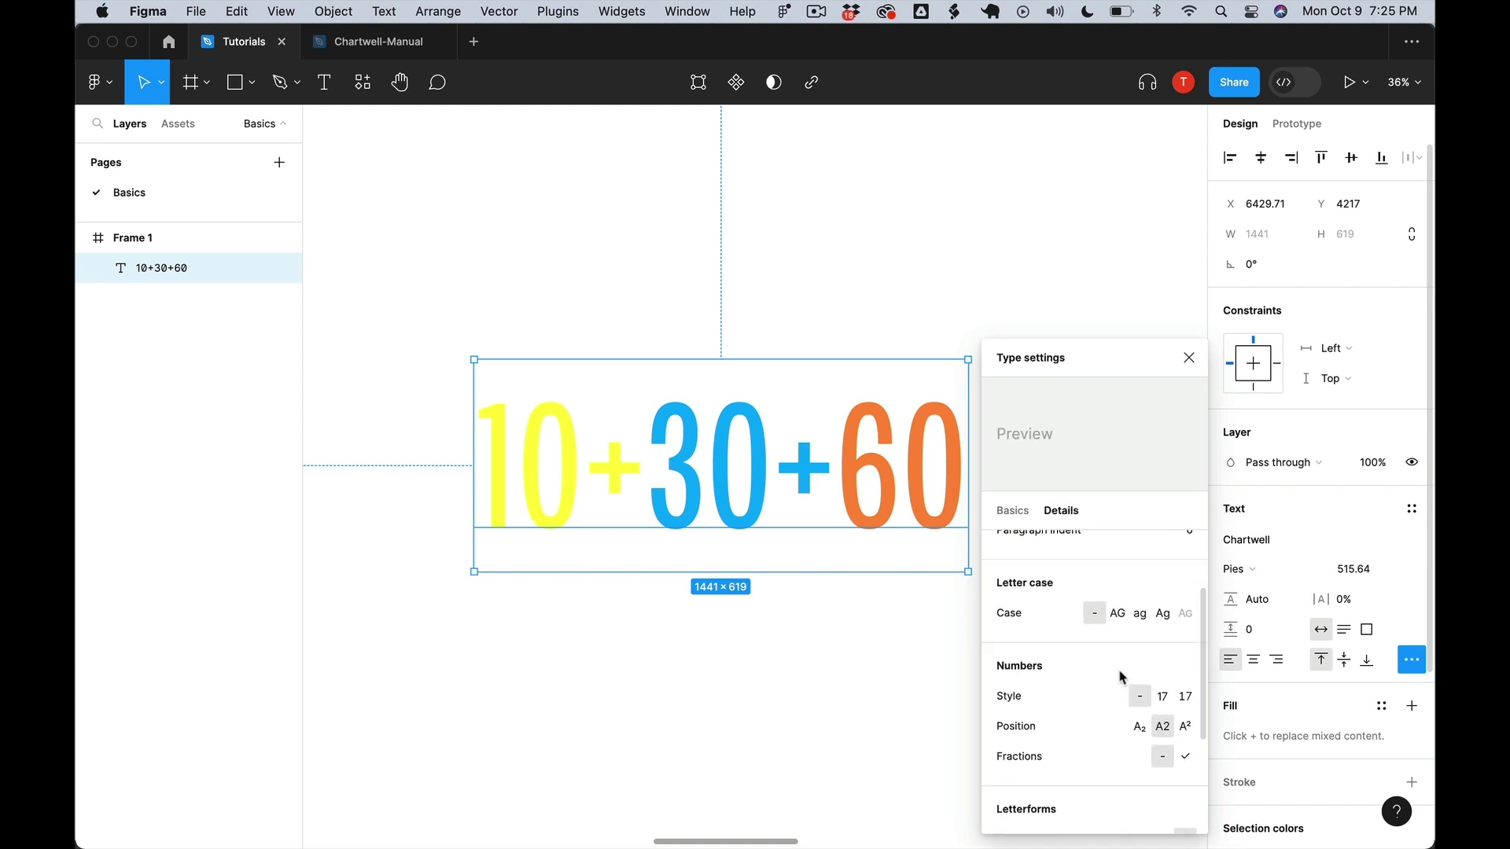
{"action": "scroll", "coordinate": [1121, 677], "scroll_direction": "down", "scroll_amount": 5}
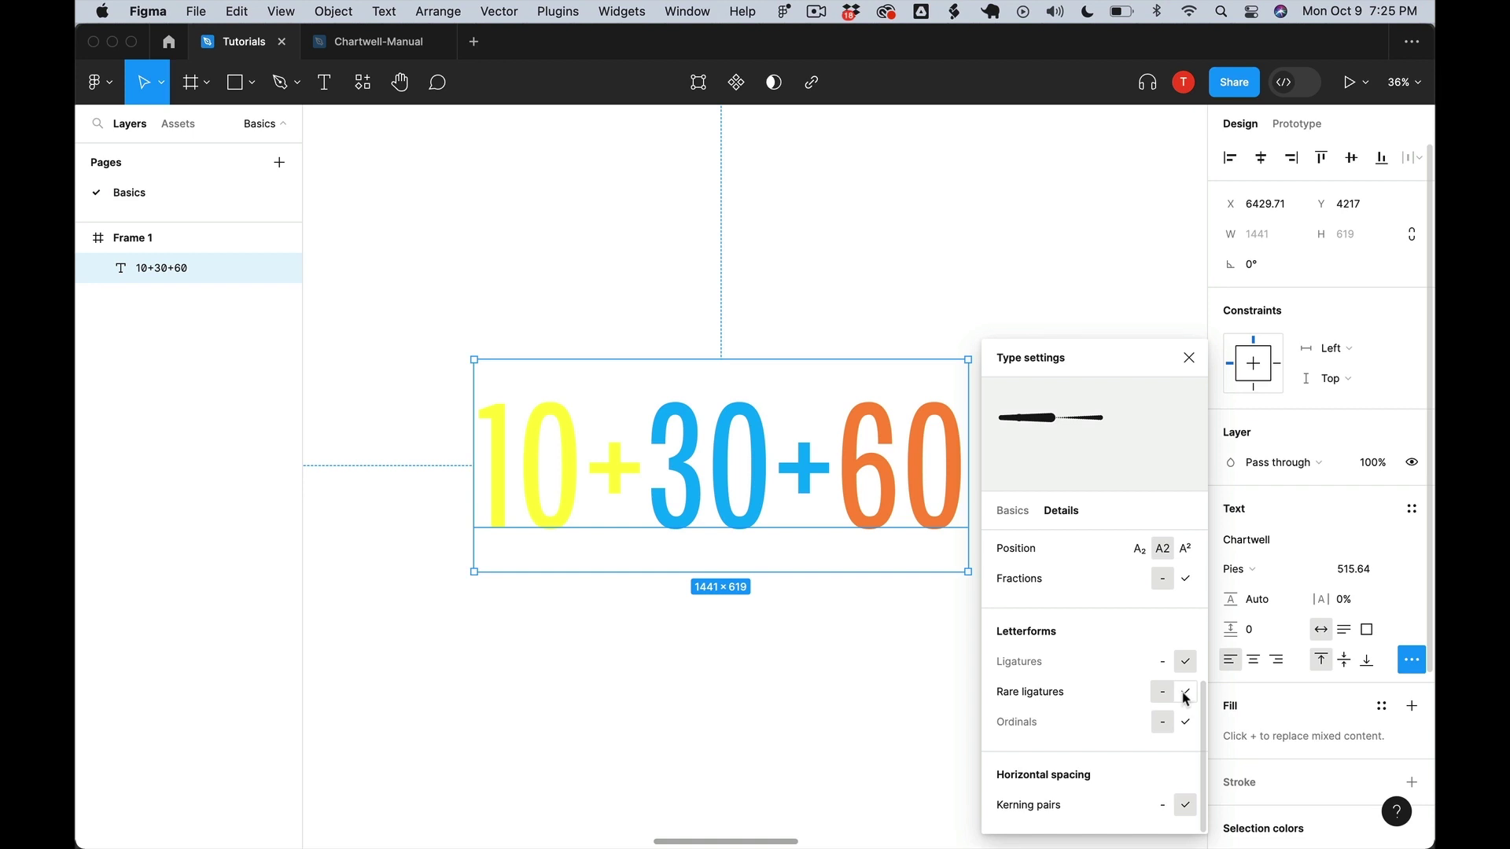
Step: Preview Rare ligatures on the 10+30+60 text, then turn them off to restore plain numerals
{"action": "left_click", "coordinate": [1185, 694]}
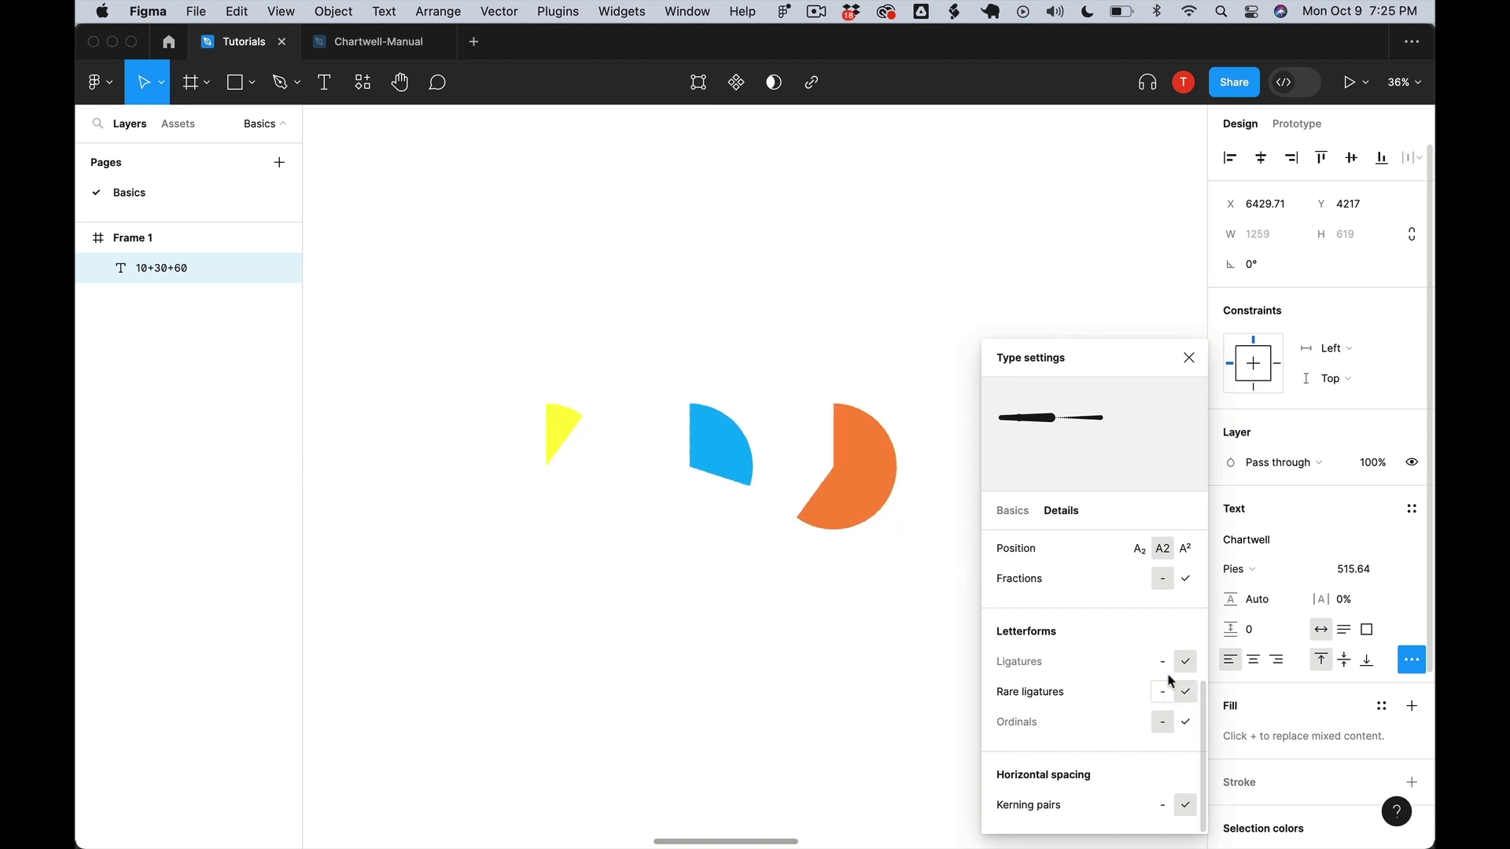
{"action": "left_click", "coordinate": [888, 313]}
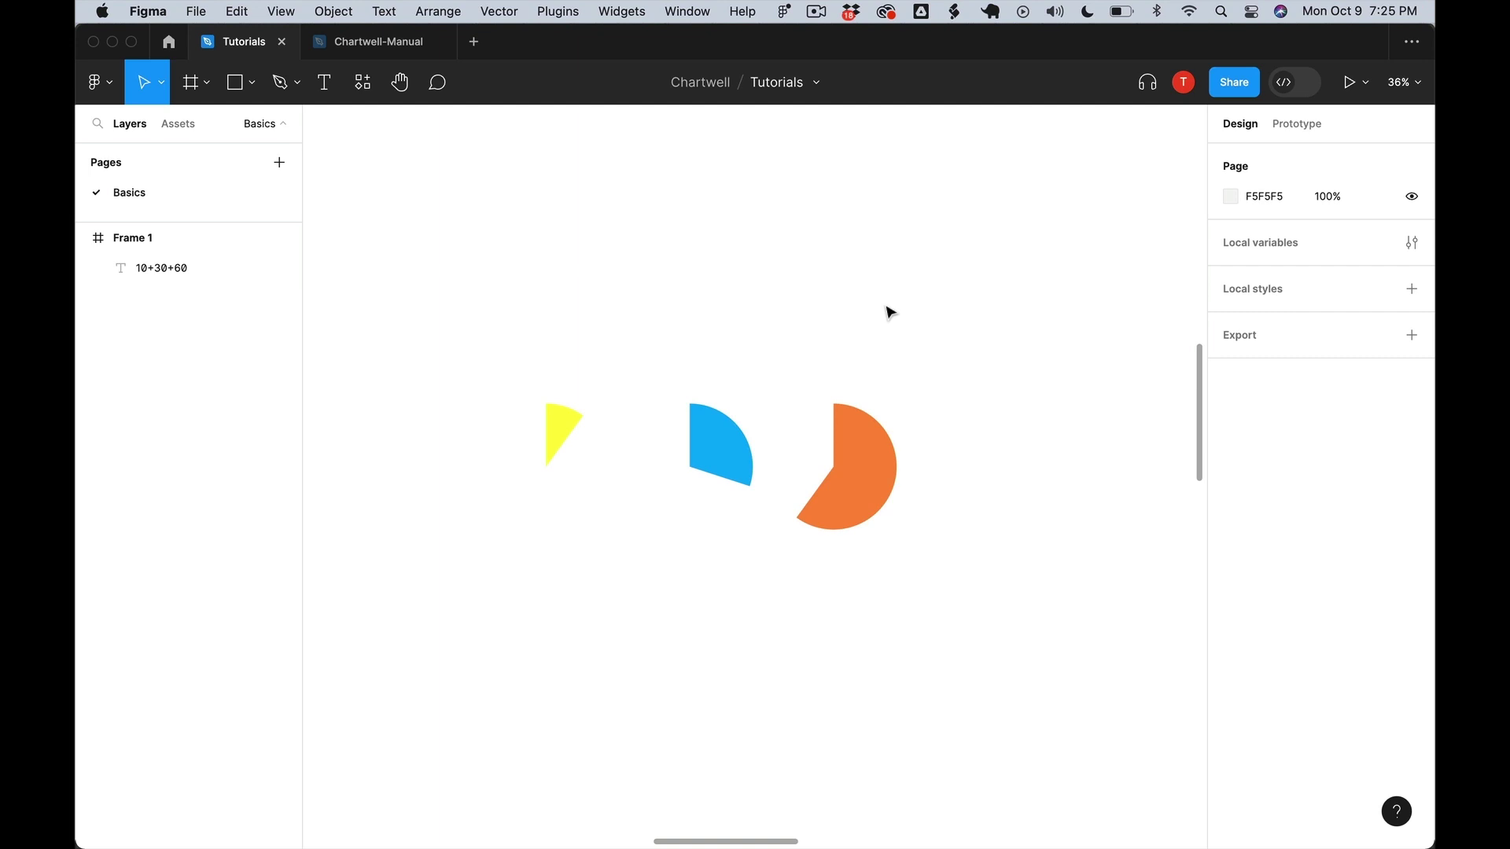
{"action": "left_click", "coordinate": [849, 396]}
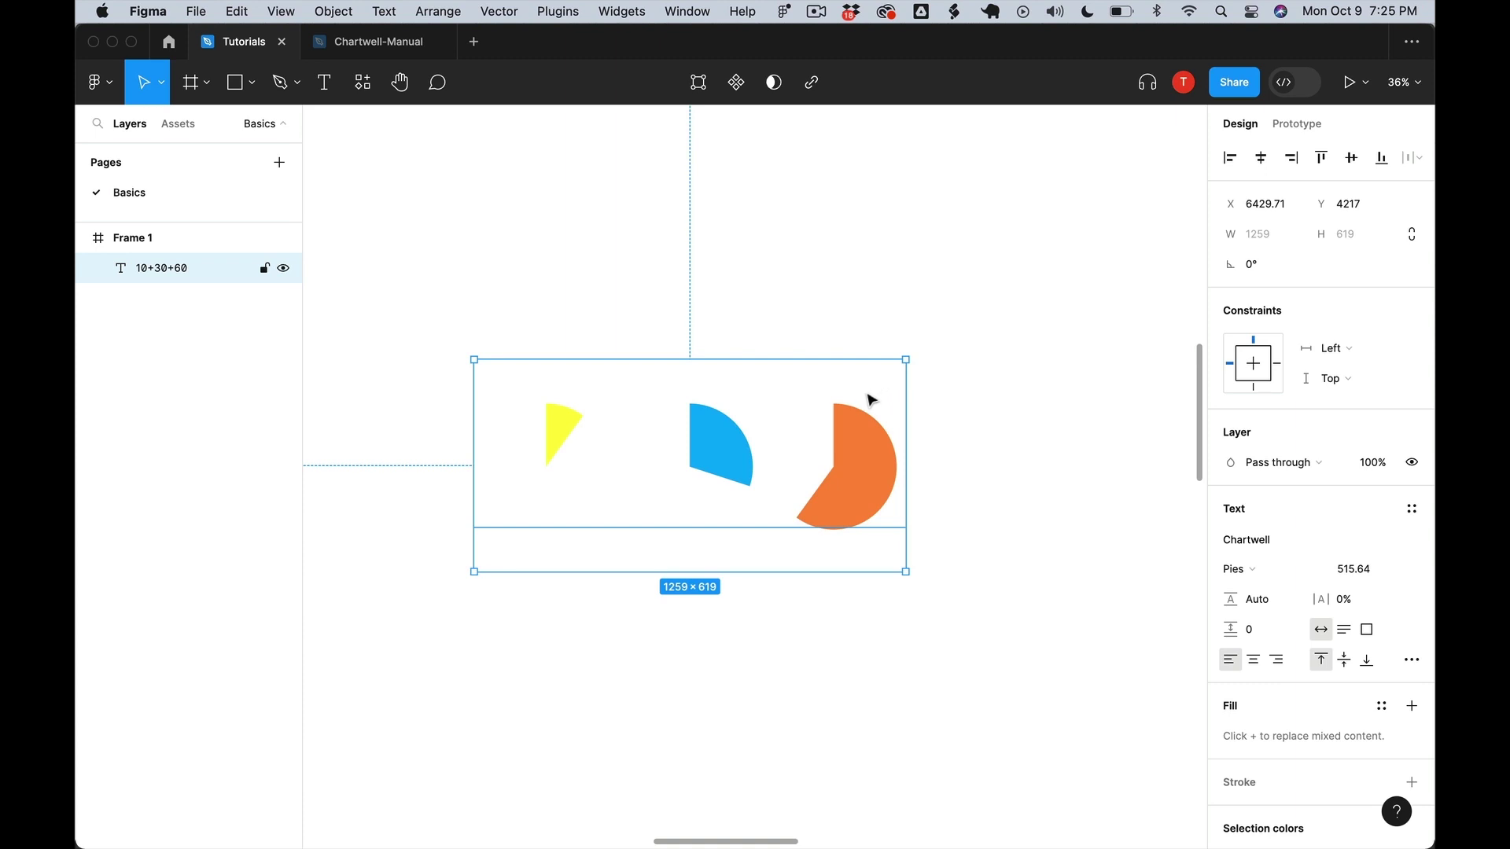
{"action": "left_click", "coordinate": [1411, 659]}
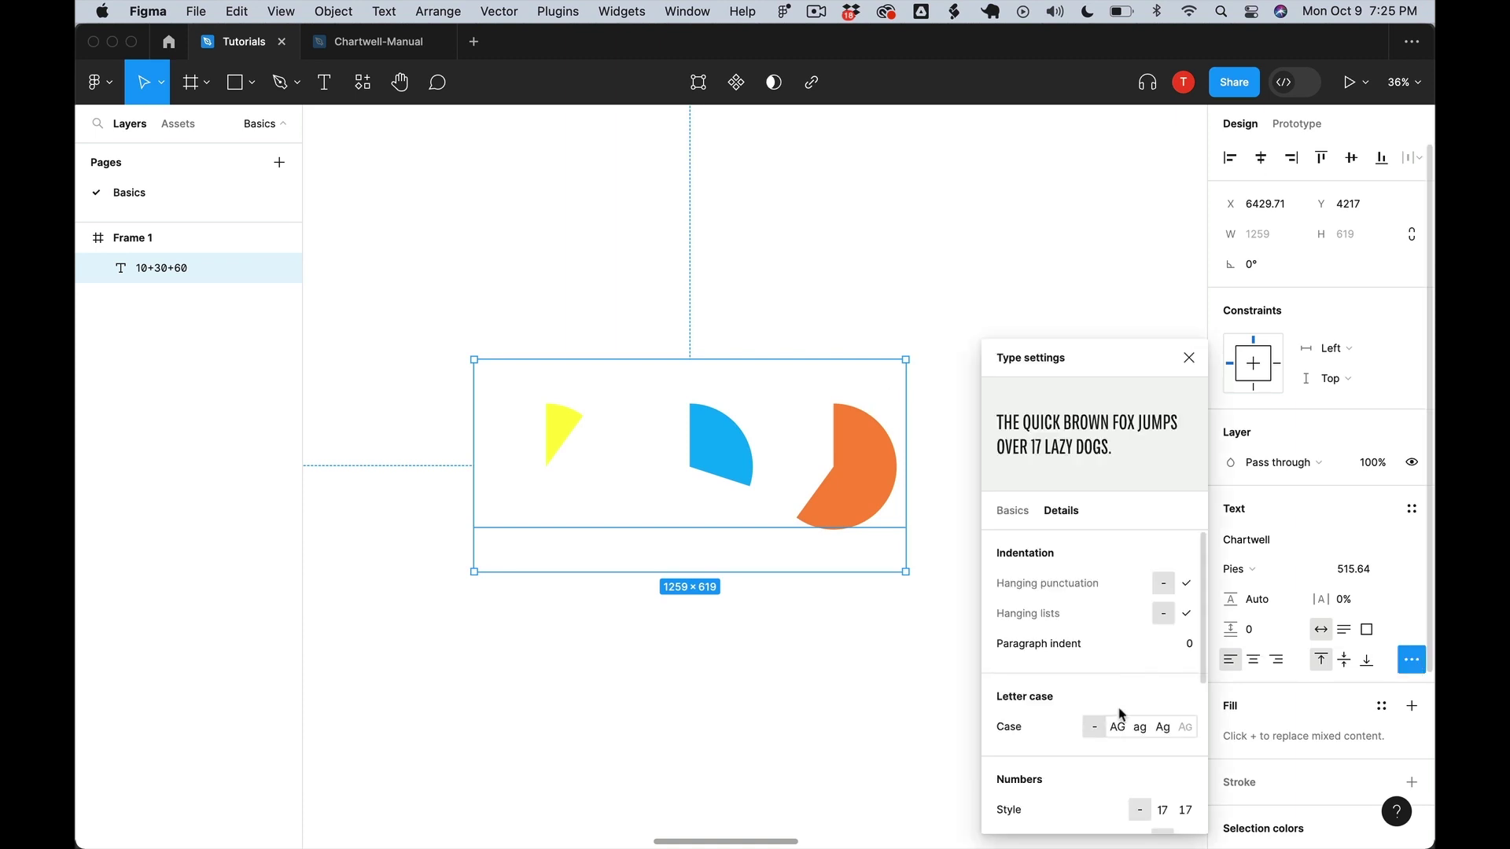
{"action": "scroll", "coordinate": [1129, 708], "scroll_direction": "down", "scroll_amount": 5}
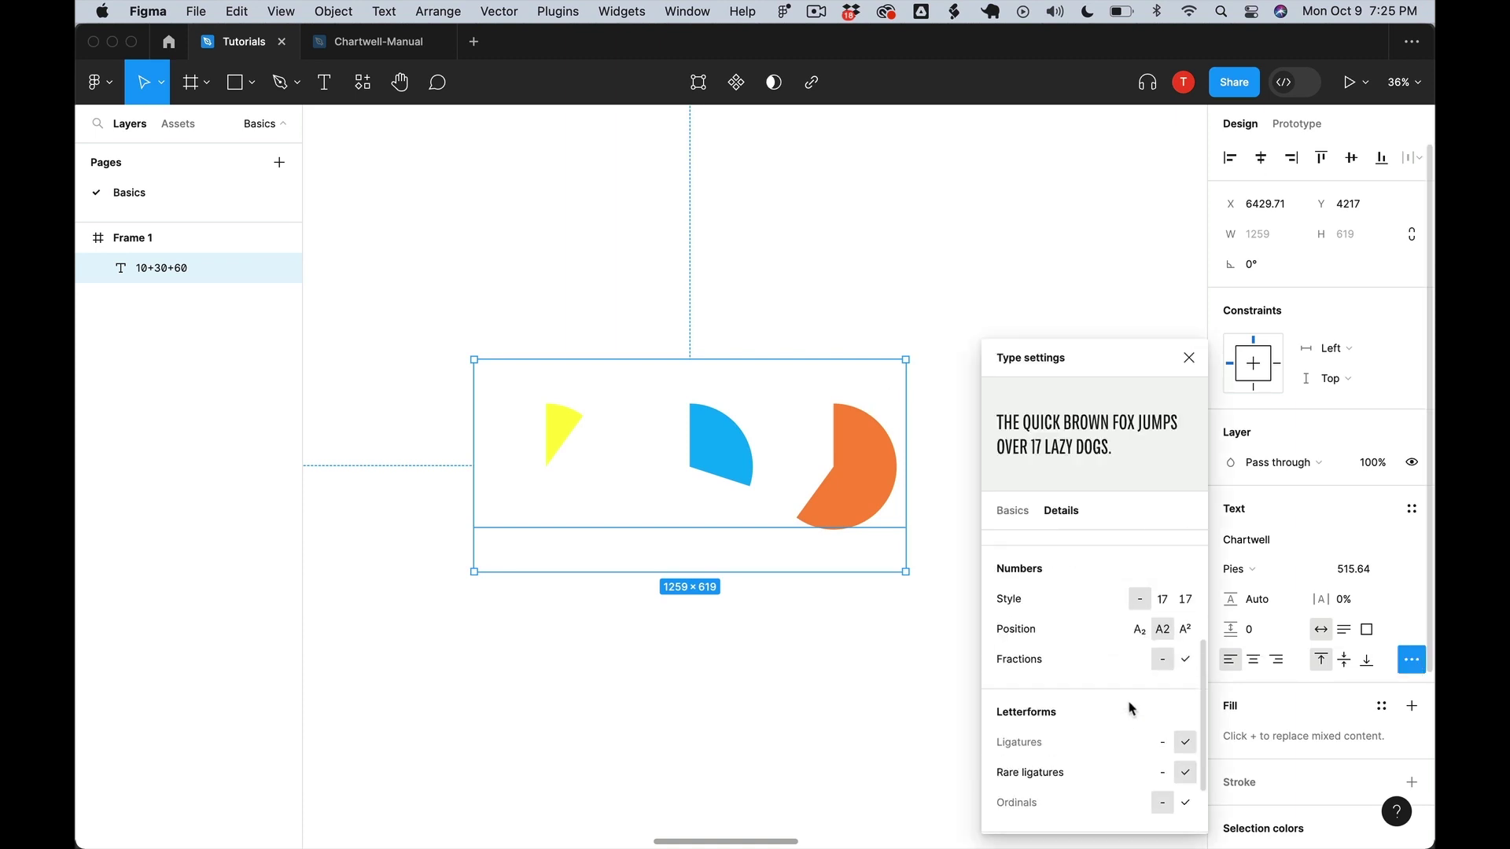
{"action": "left_click", "coordinate": [1162, 772]}
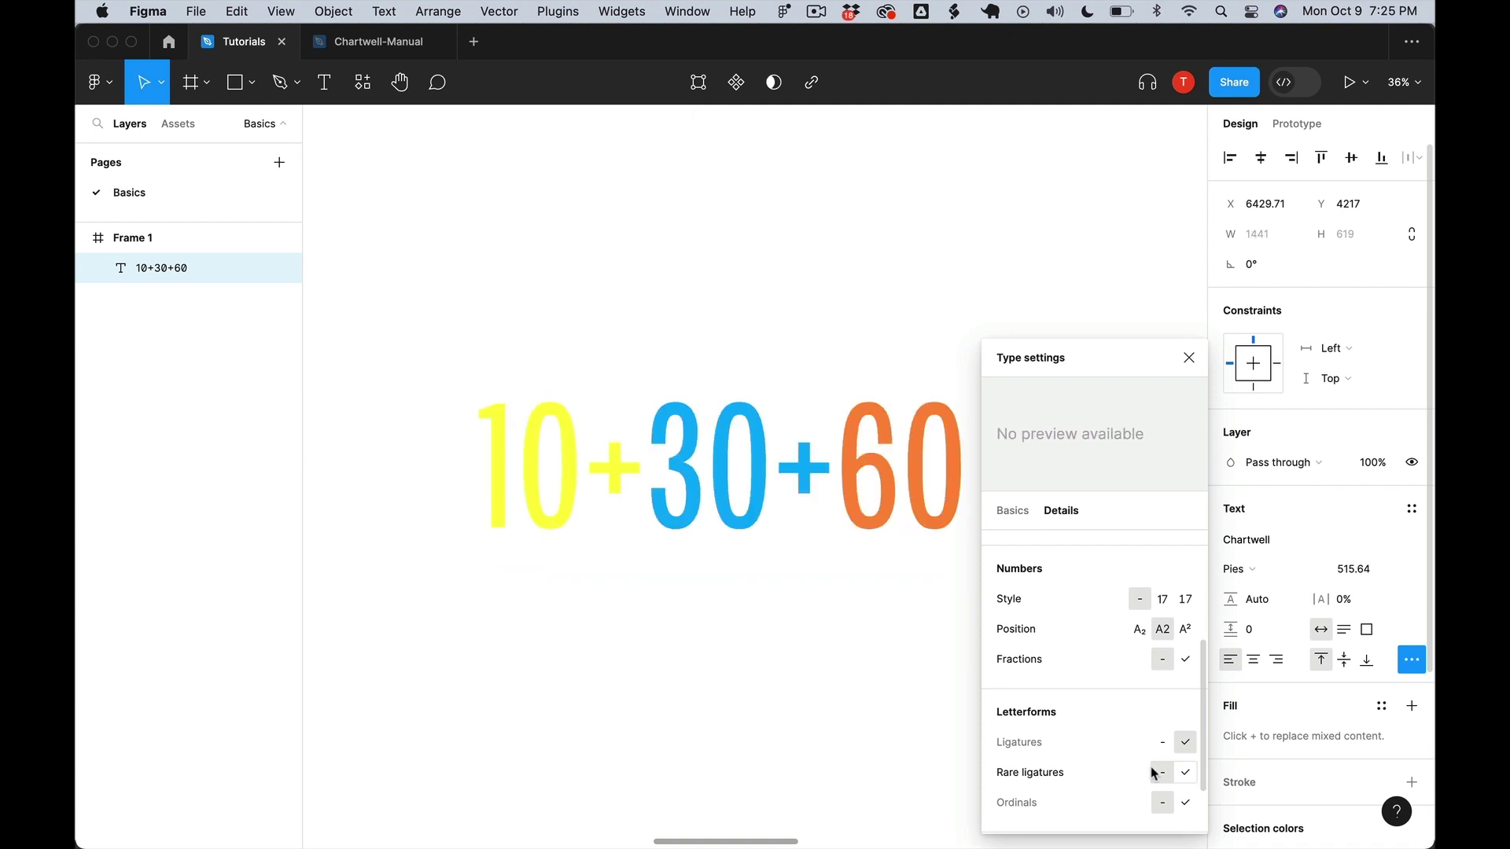
{"action": "left_click", "coordinate": [851, 265]}
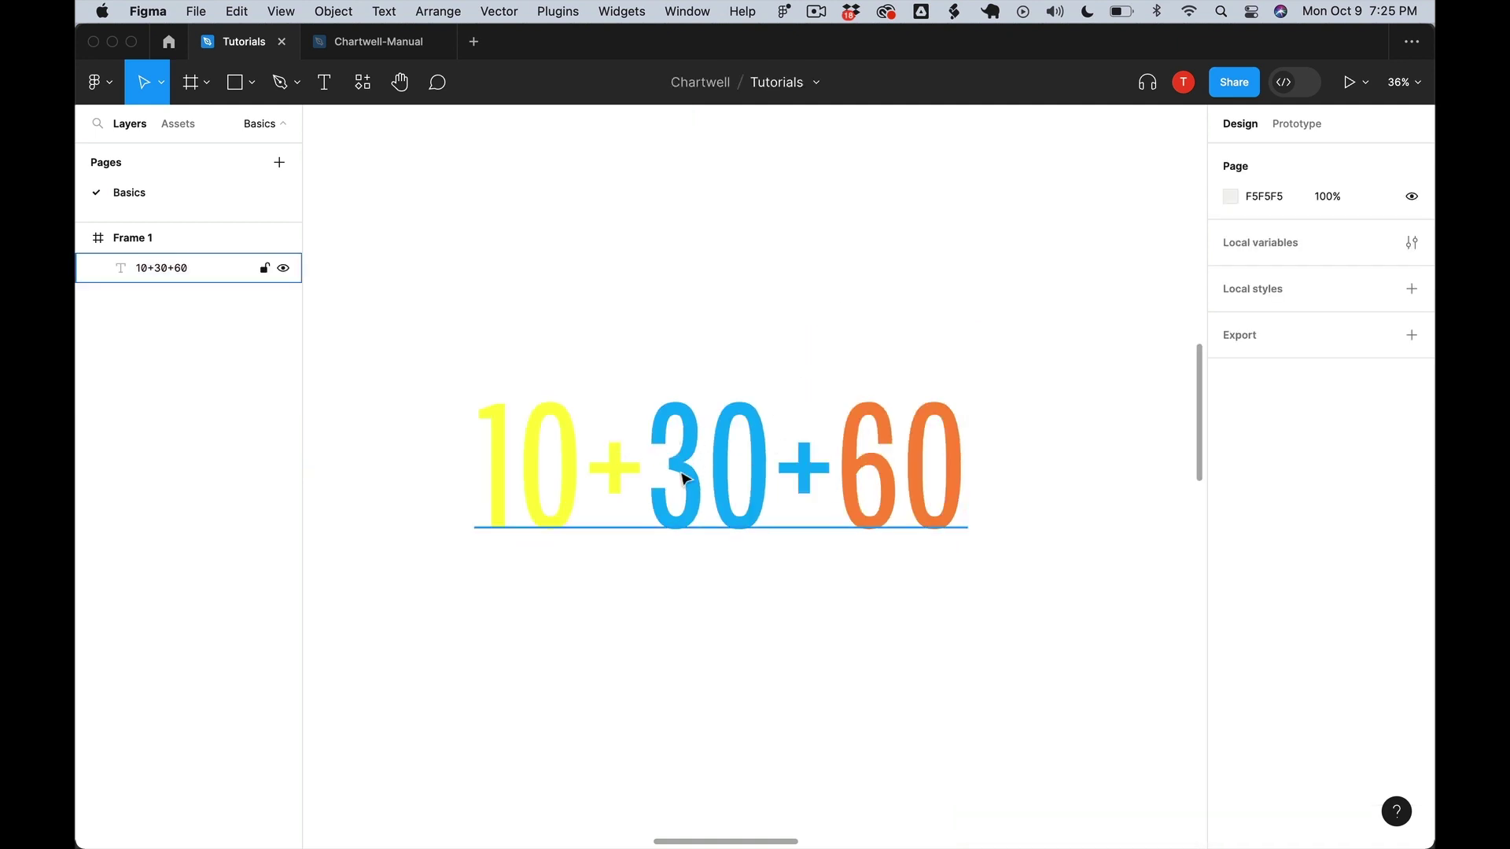
Step: Change the text to 10+30_10+60_40 and drag it further left on the canvas
{"action": "double_click", "coordinate": [759, 465]}
{"action": "left_click", "coordinate": [761, 465]}
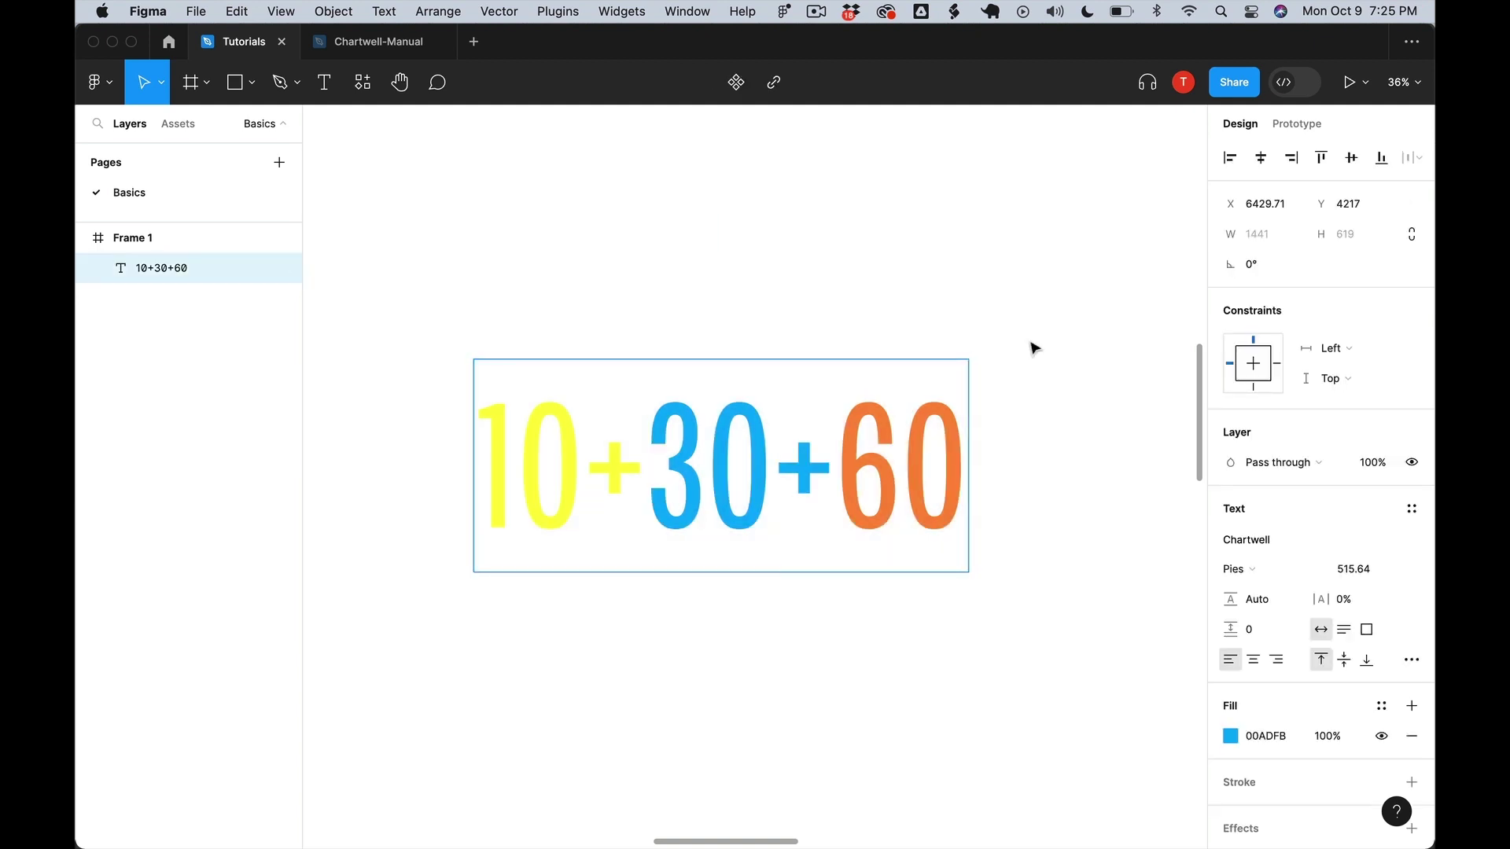
{"action": "type", "text": "_"}
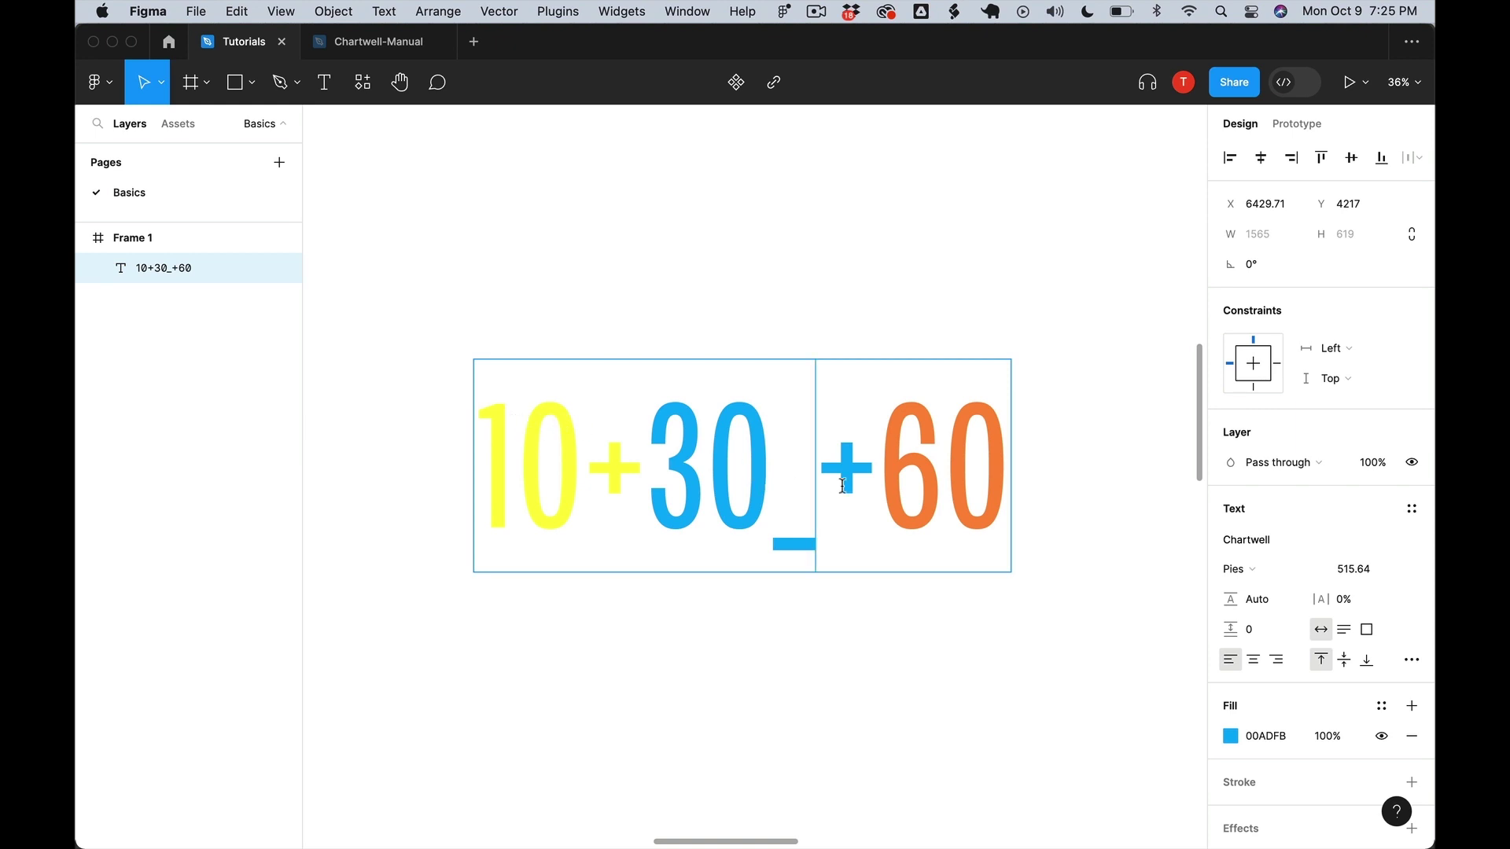
{"action": "type", "text": "10"}
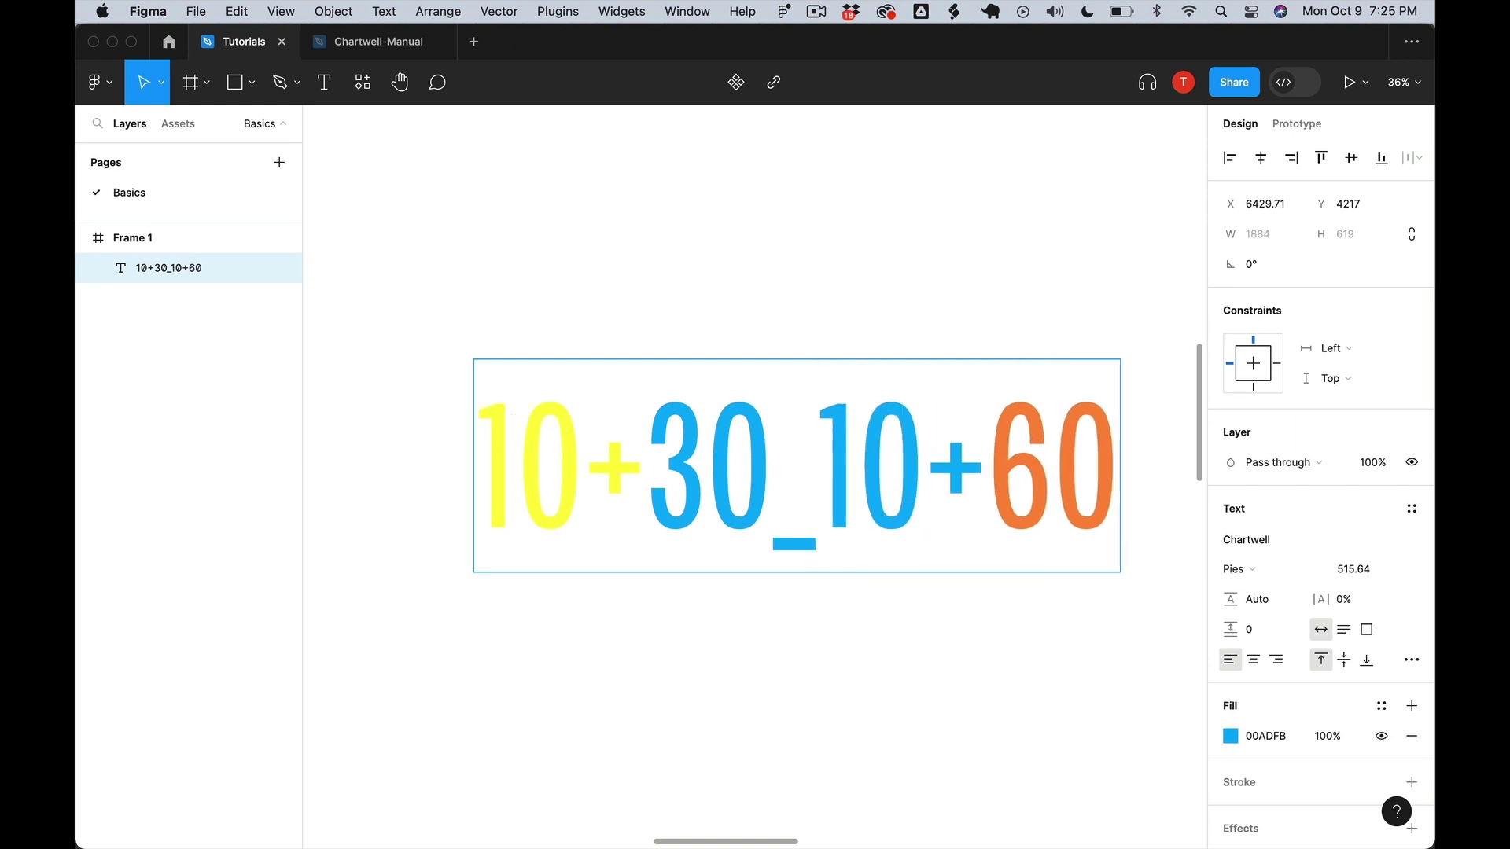
{"action": "left_click", "coordinate": [1054, 464]}
{"action": "type", "text": "+"}
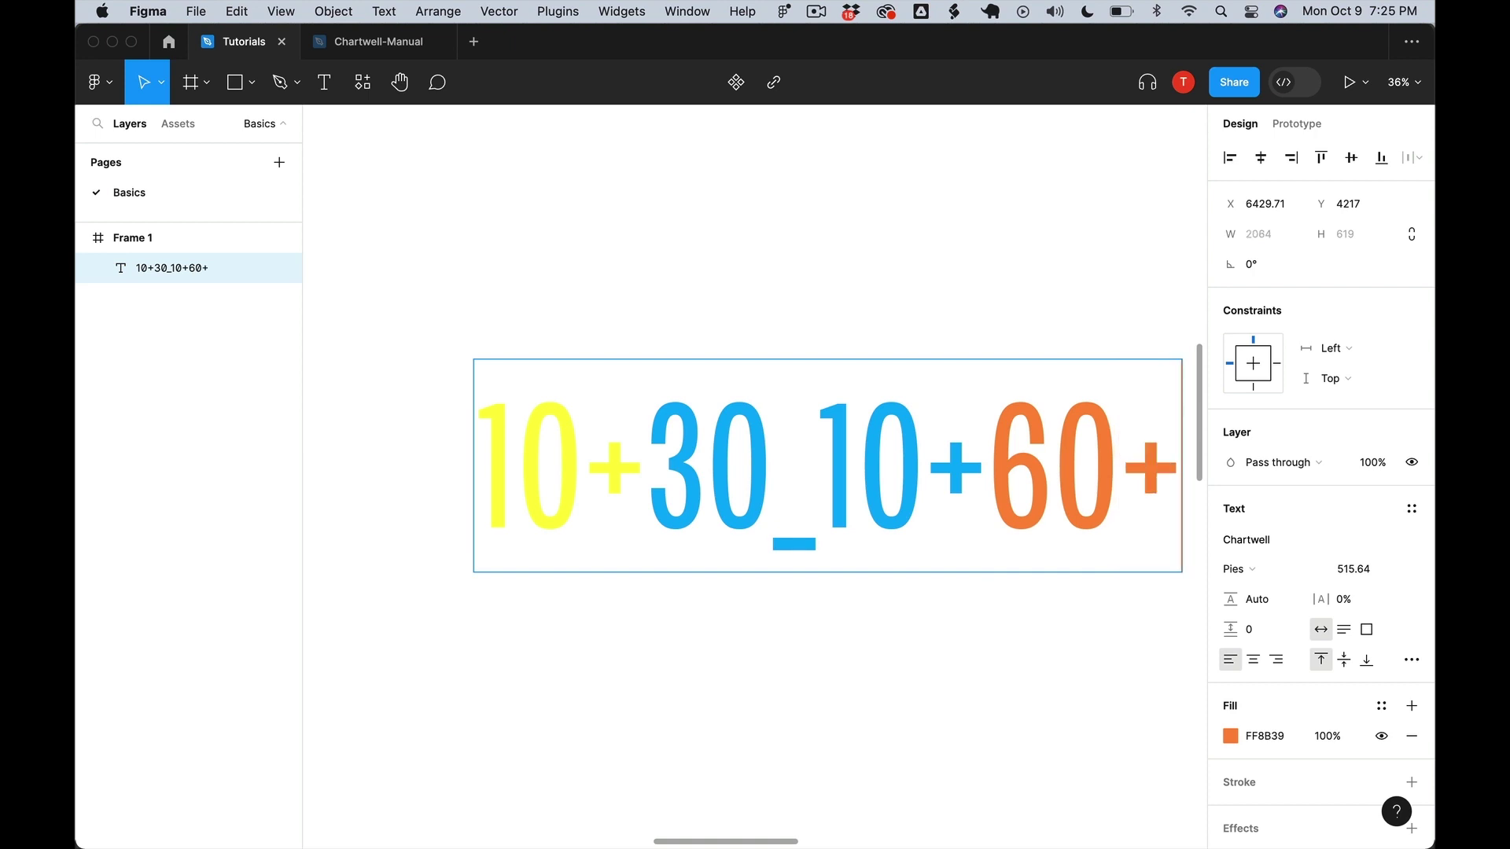
{"action": "key", "text": "BackSpace"}
{"action": "type", "text": "_"}
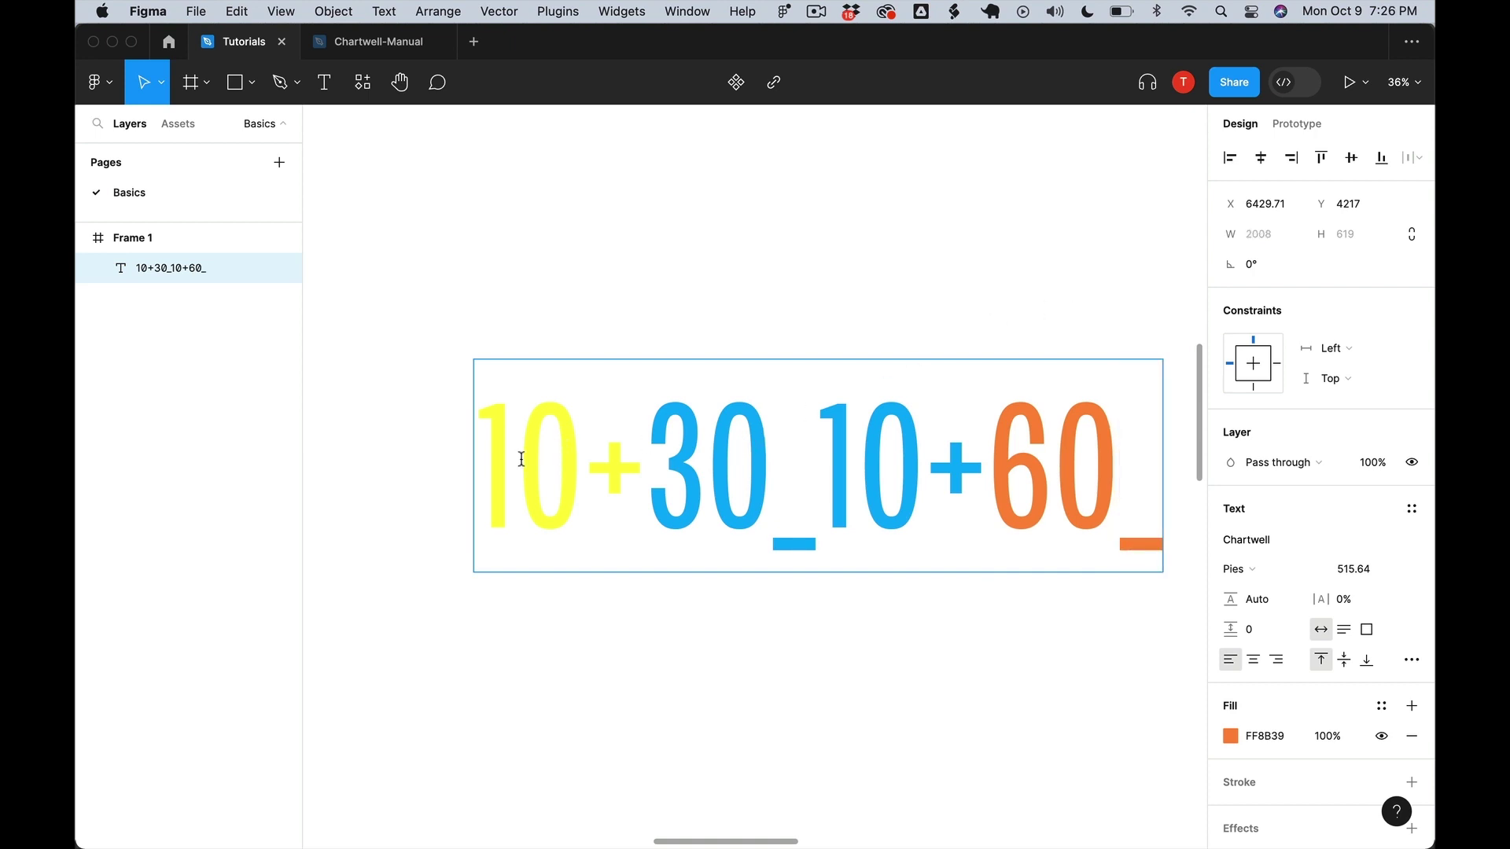
{"action": "type", "text": "40"}
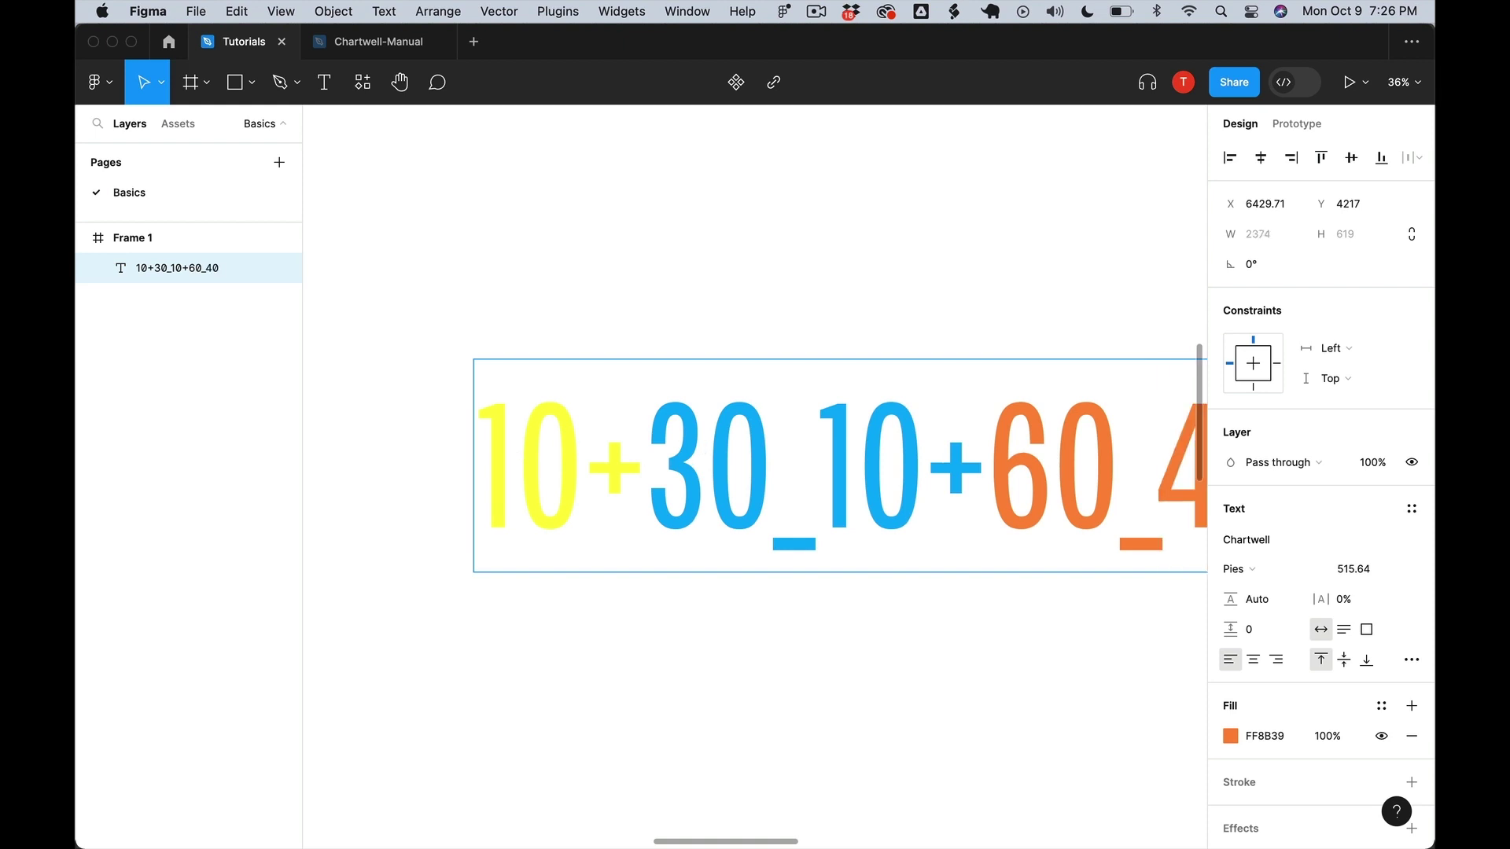
{"action": "key", "text": "Escape"}
{"action": "left_click_drag", "start_coordinate": [994, 490], "coordinate": [777, 491]}
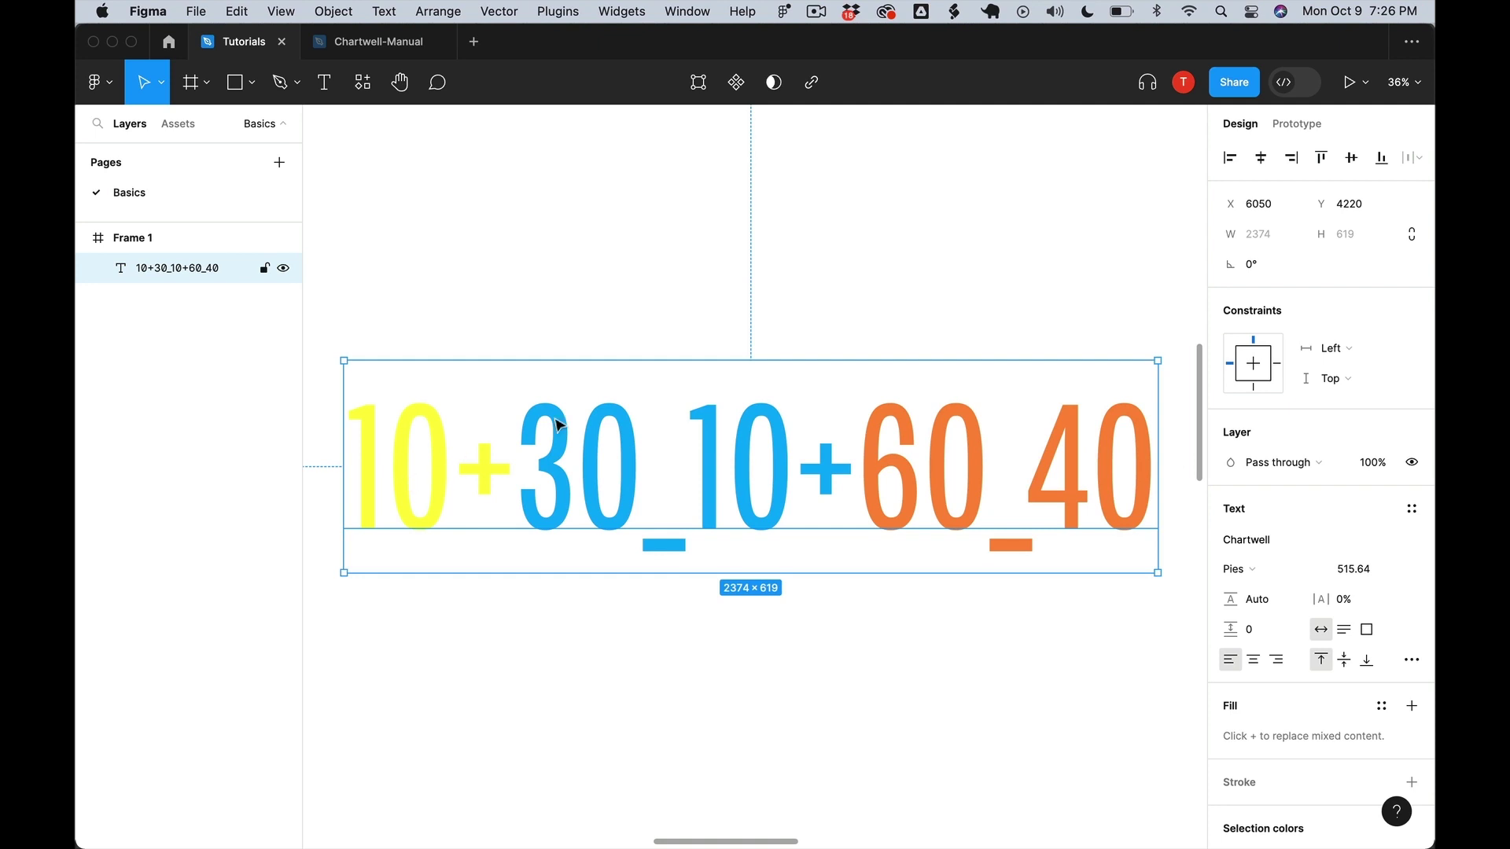
Step: Turn on Rare ligatures so the 10+30_10+60_40 text renders as a pie chart
{"action": "left_click", "coordinate": [1414, 662]}
{"action": "scroll", "coordinate": [1146, 667], "scroll_direction": "down", "scroll_amount": 6}
{"action": "left_click", "coordinate": [1185, 695]}
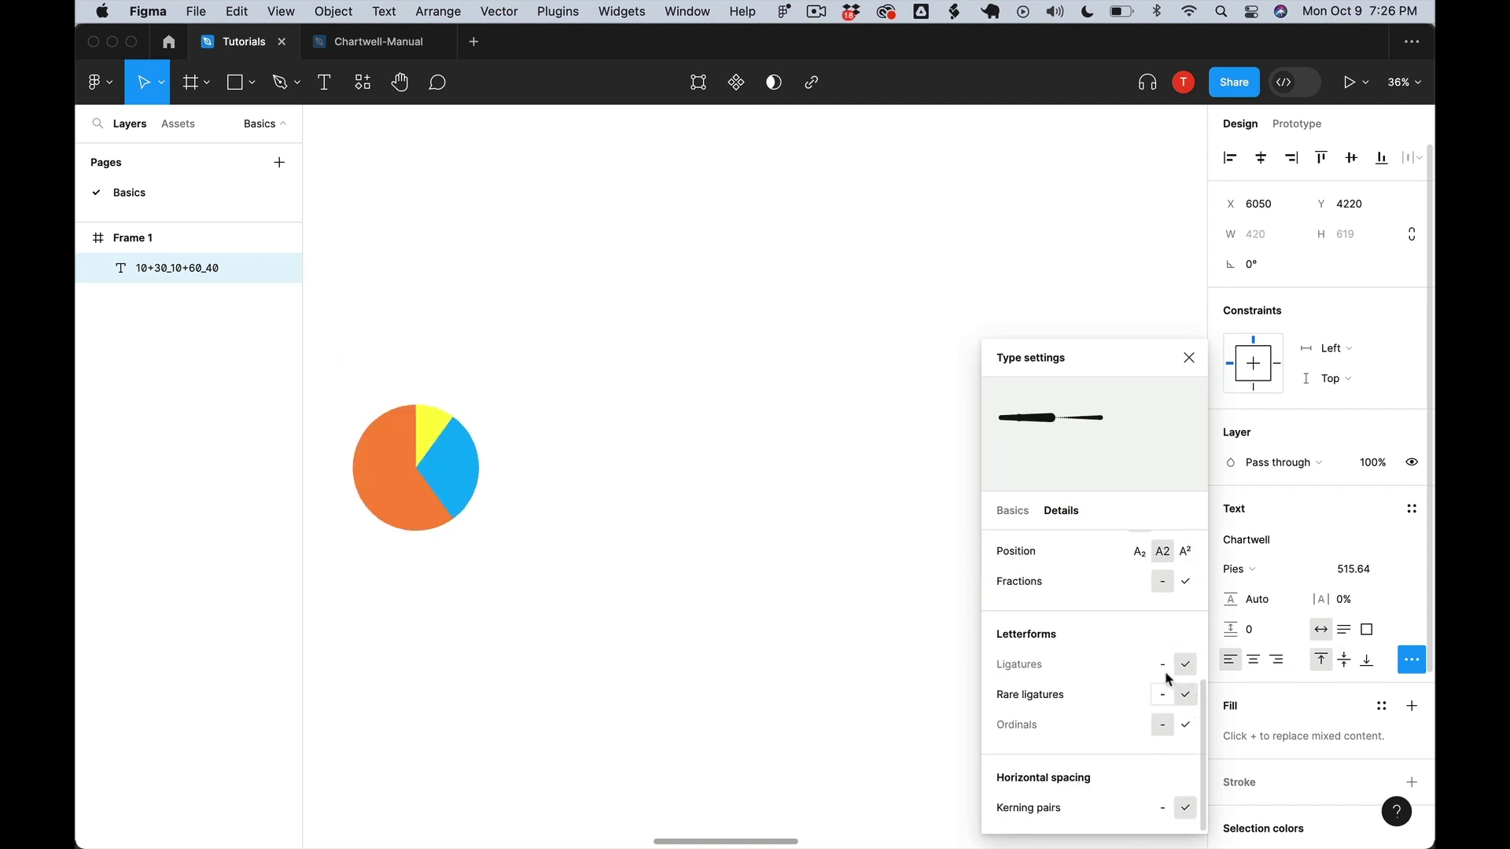
Step: Shift the pie chart right and down, then scale it proportionally to 2.27x (953×1405)
{"action": "left_click_drag", "start_coordinate": [487, 455], "coordinate": [639, 479]}
{"action": "key", "text": "k"}
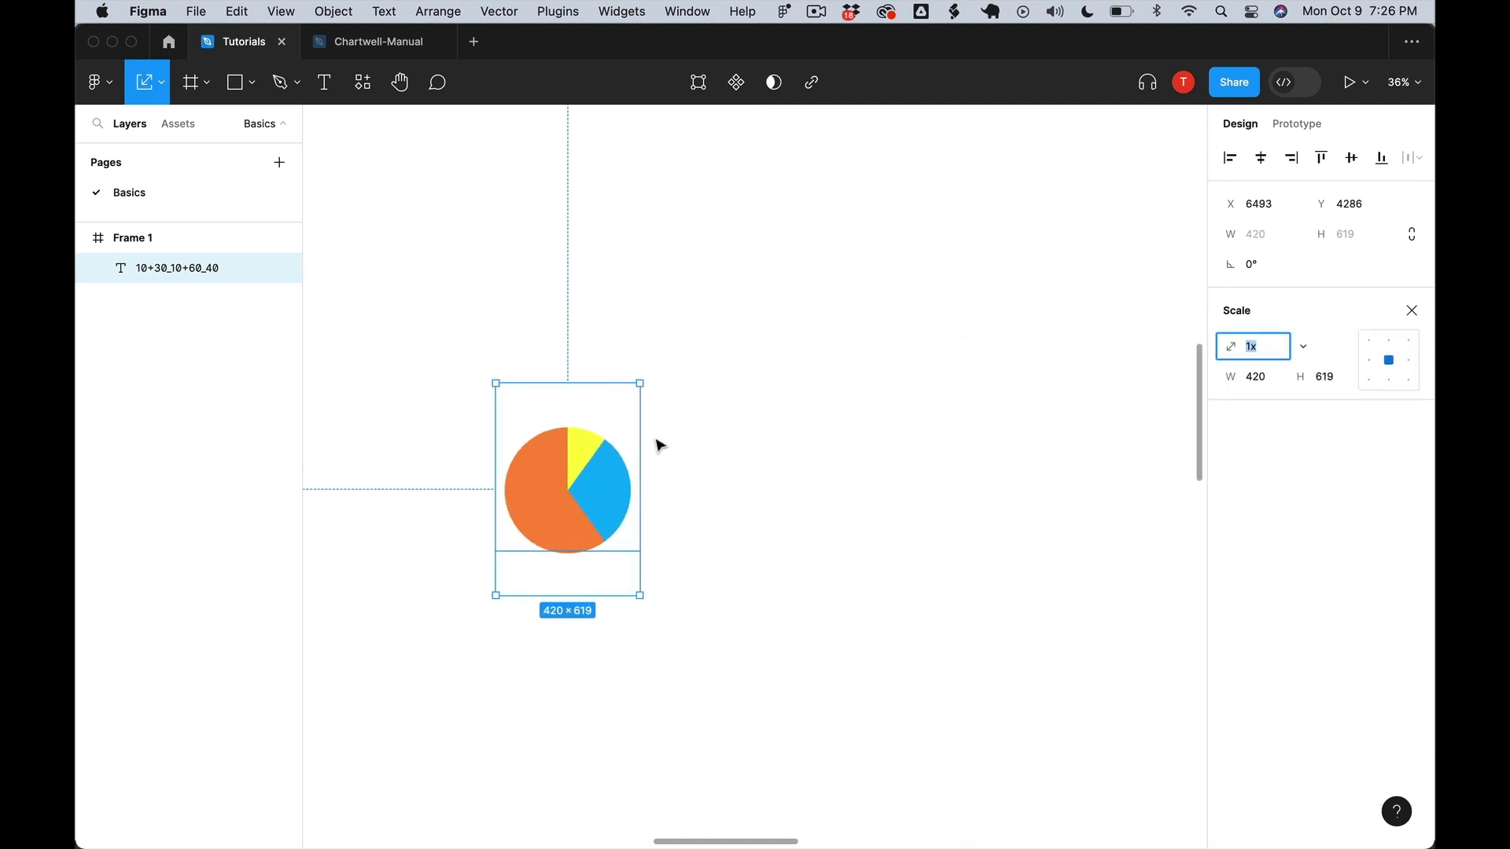
{"action": "left_click_drag", "start_coordinate": [638, 391], "coordinate": [732, 322]}
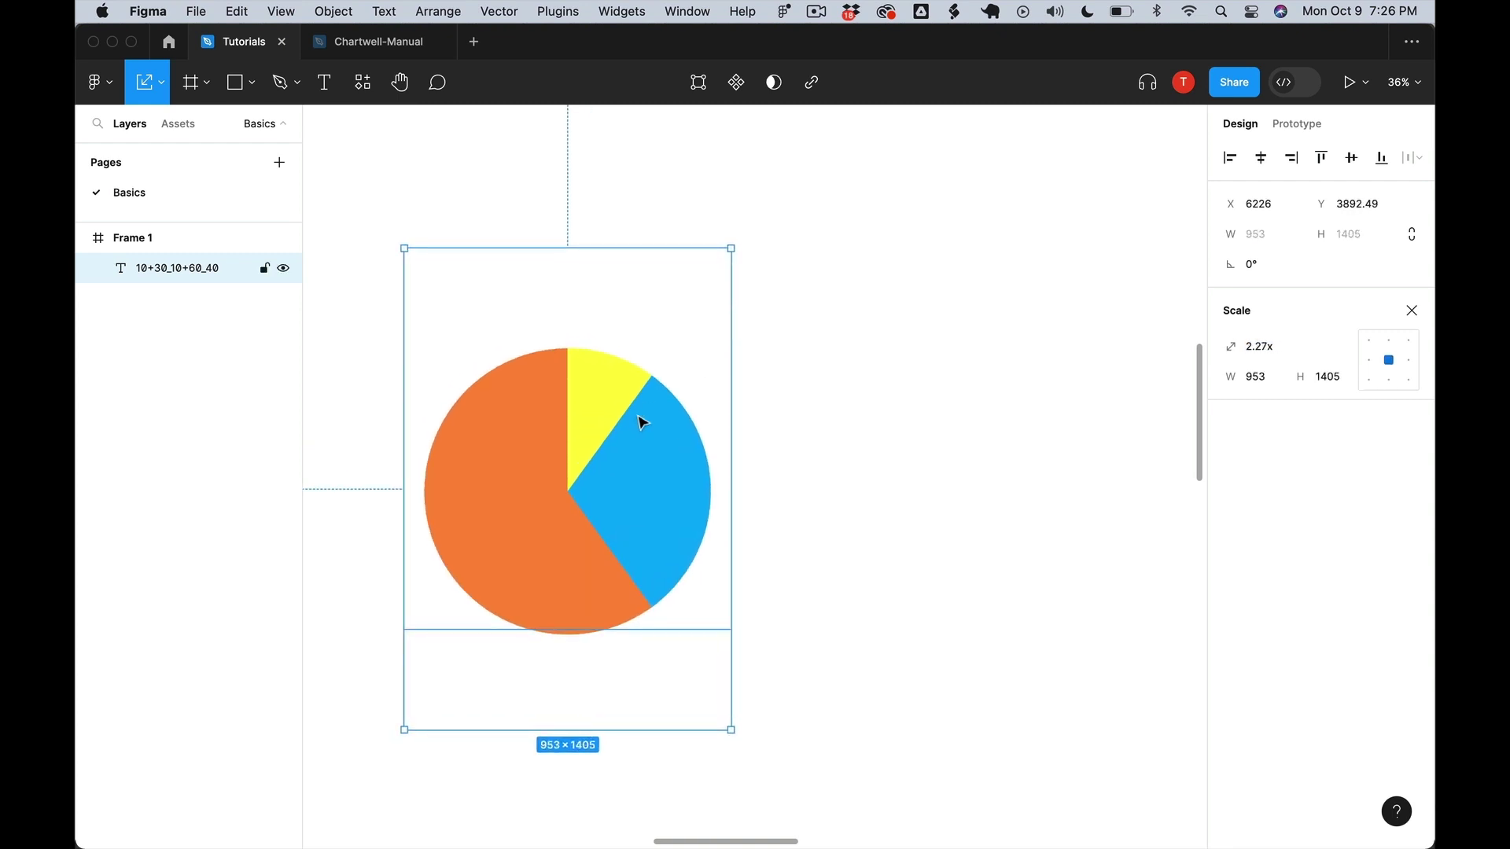